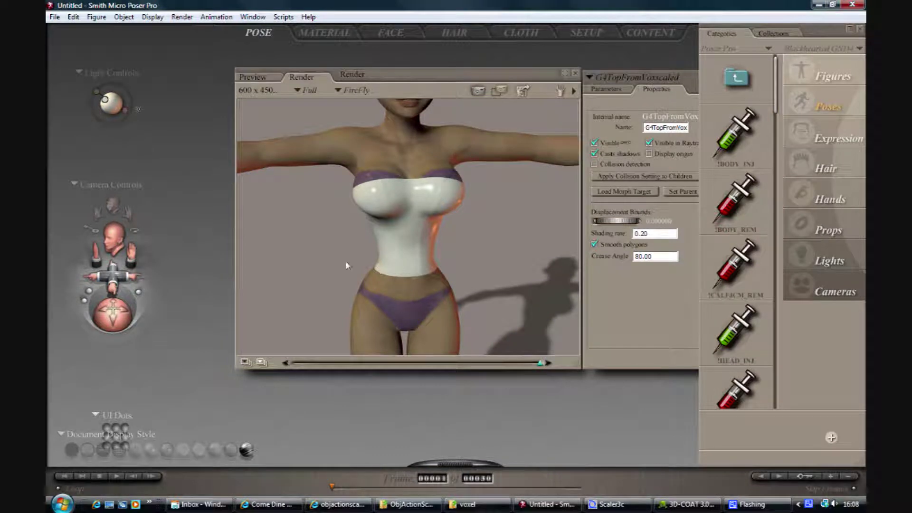
# Step: Switch to 3D-COAT and clear the curve guides of the corset's two front seams
pyautogui.click(689, 505)
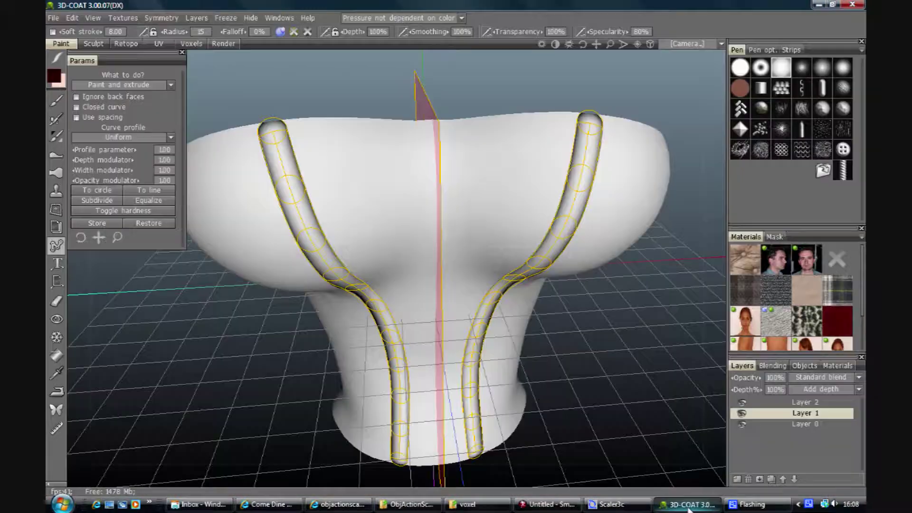
pyautogui.moveTo(584, 44); pyautogui.dragTo(584, 44)
pyautogui.moveTo(517, 200)
pyautogui.mouseDown(button='right')
pyautogui.moveTo(469, 295)
pyautogui.moveTo(452, 224)
pyautogui.moveTo(363, 306)
pyautogui.mouseUp(button='right')
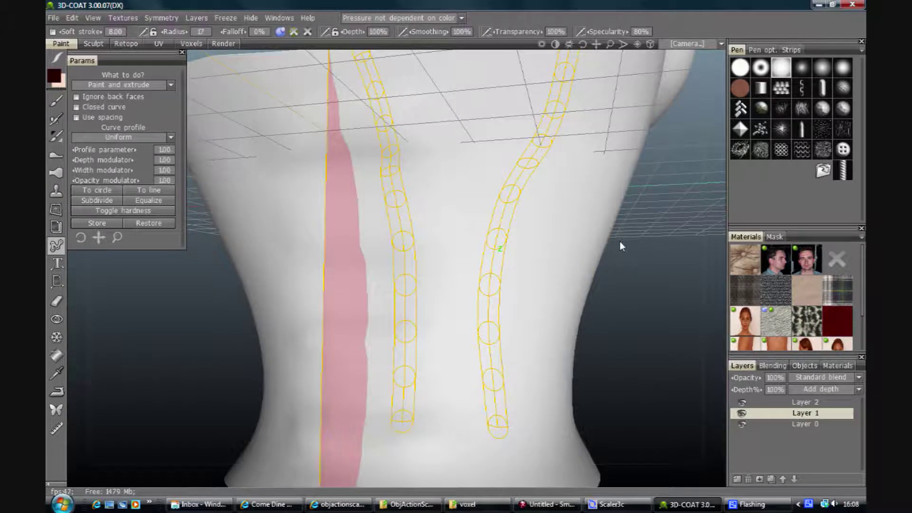
pyautogui.press('Escape')
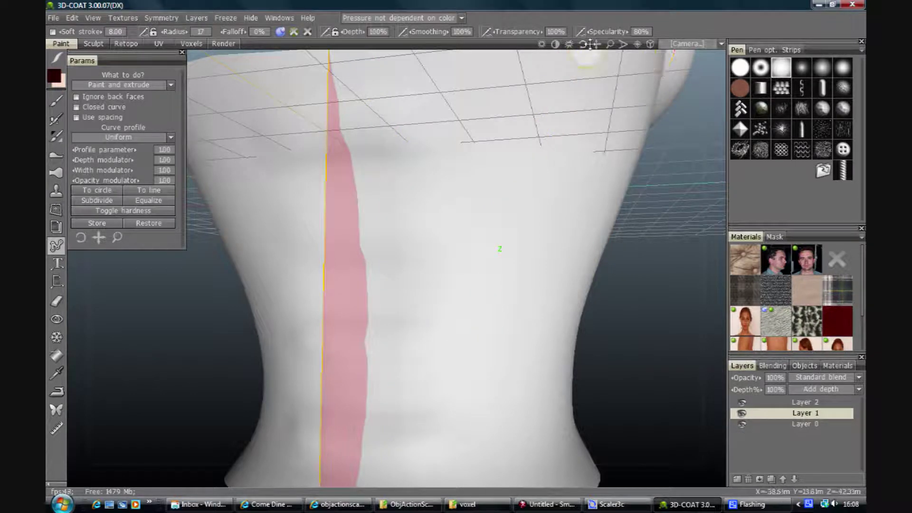
# Step: Turn off symmetry for painting on the corset's back
pyautogui.moveTo(607, 44); pyautogui.dragTo(594, 187)
pyautogui.moveTo(587, 46); pyautogui.dragTo(590, 86)
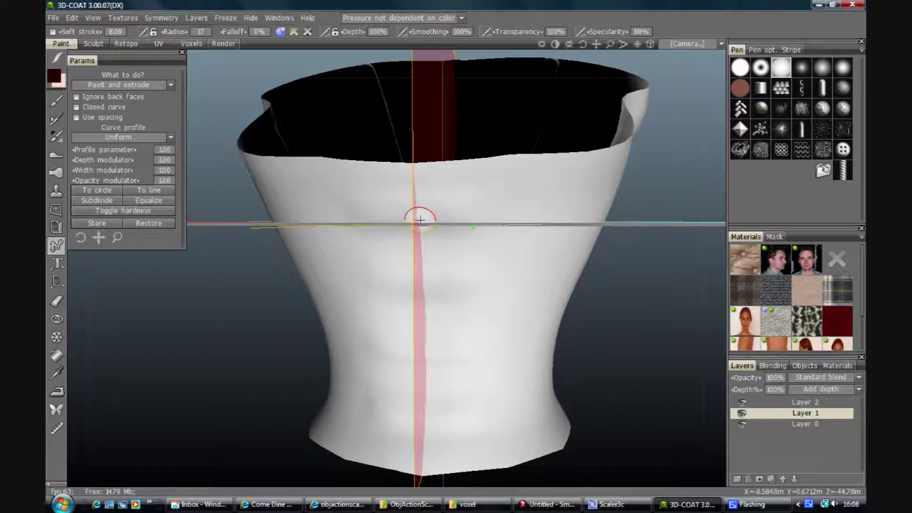
pyautogui.rightClick(421, 219)
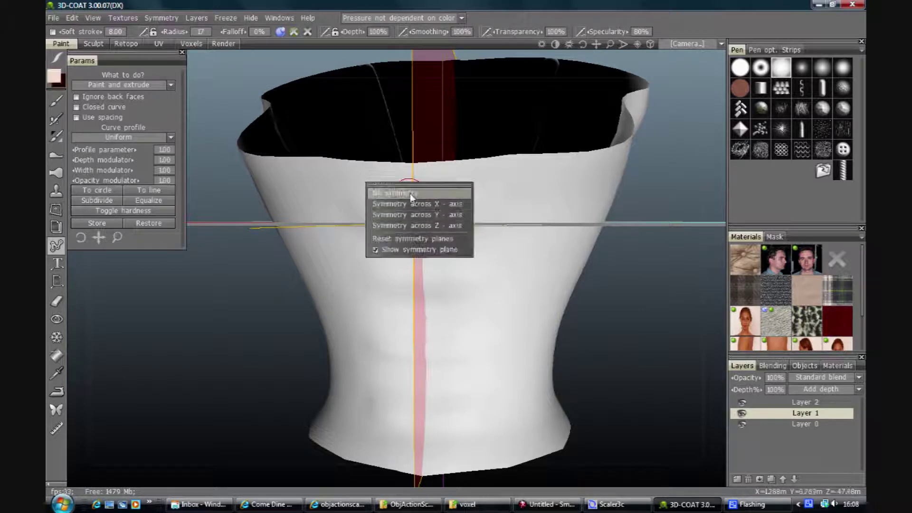
pyautogui.click(400, 195)
# Step: Extrude two horizontal bars with radius 18 across the upper middle of the corset's back, one below the other, using separate curves
pyautogui.click(369, 218)
pyautogui.click(466, 218)
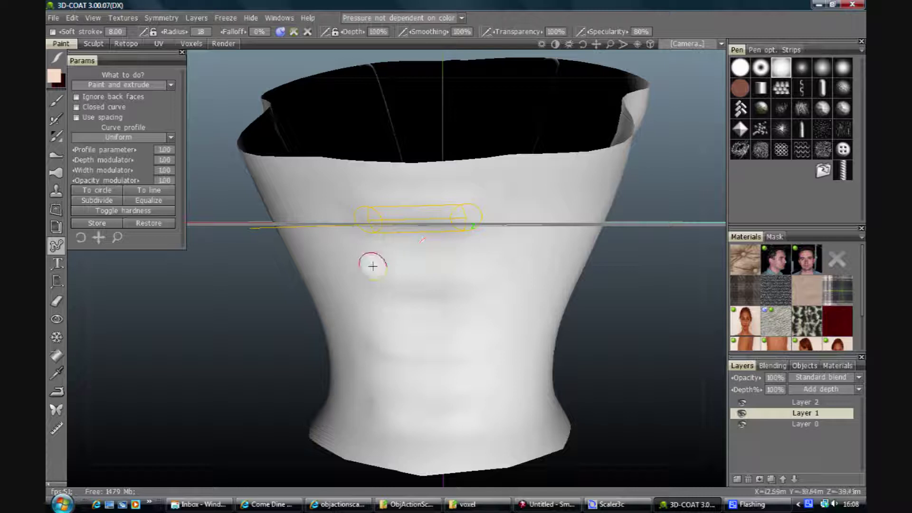
pyautogui.press('Return')
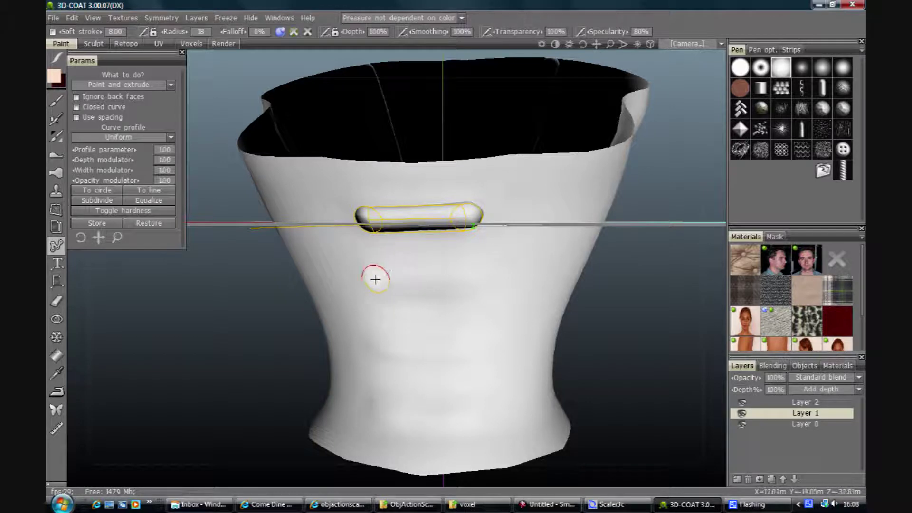
pyautogui.click(380, 282)
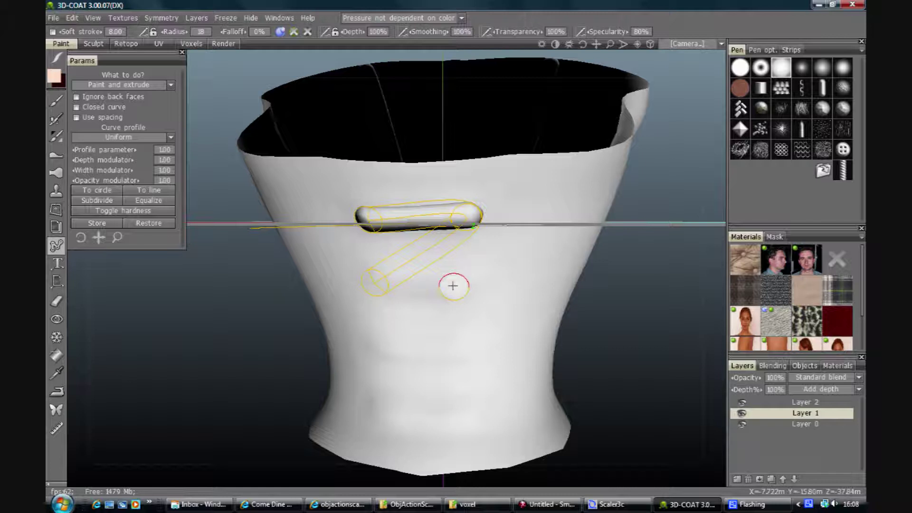
pyautogui.press('Escape')
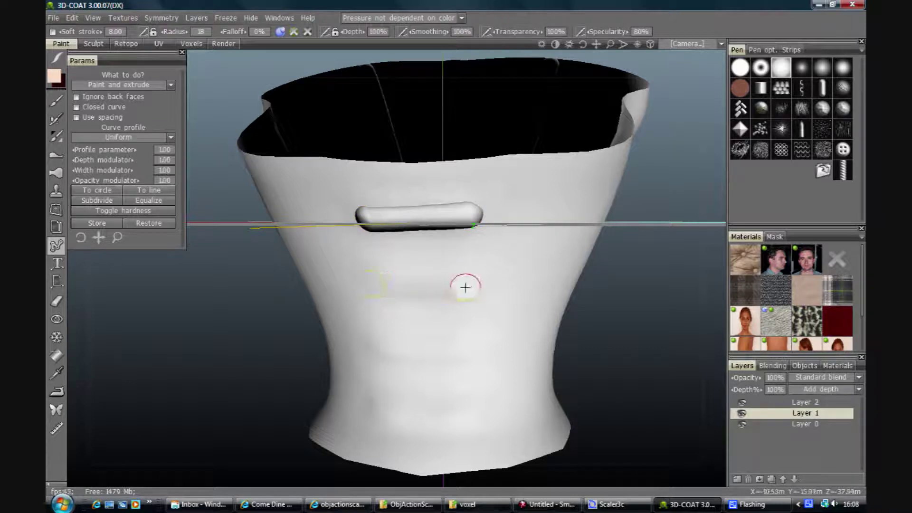
pyautogui.click(463, 284)
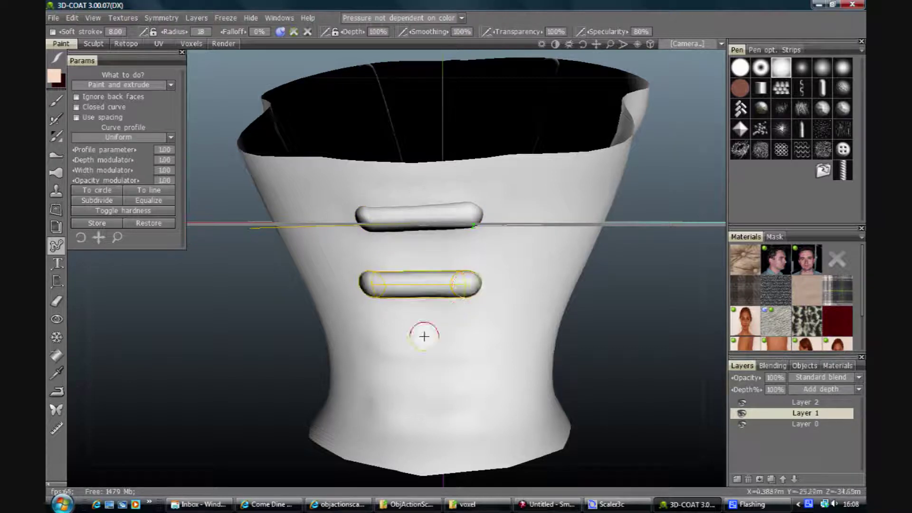
pyautogui.press('Escape')
# Step: Extrude two further horizontal bars with radius 18 below the existing pair on the corset's back
pyautogui.click(373, 349)
pyautogui.click(465, 349)
pyautogui.press('Return')
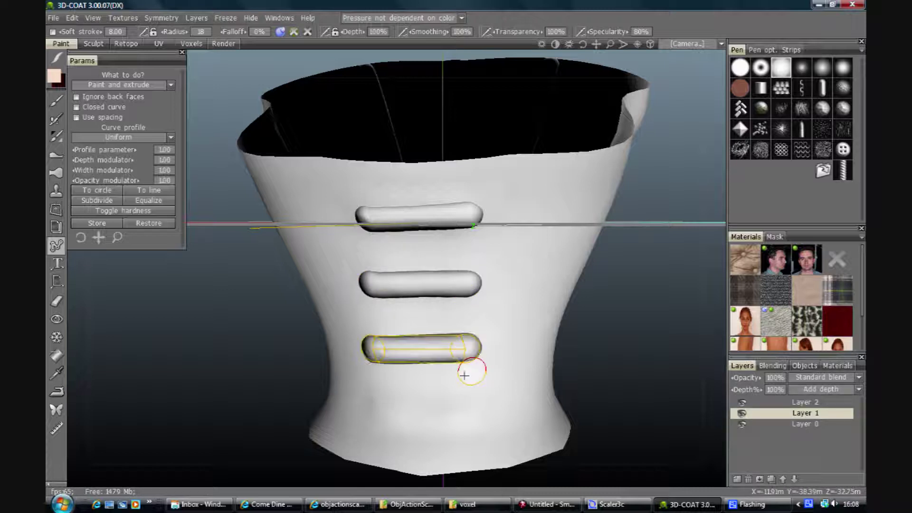
pyautogui.click(372, 408)
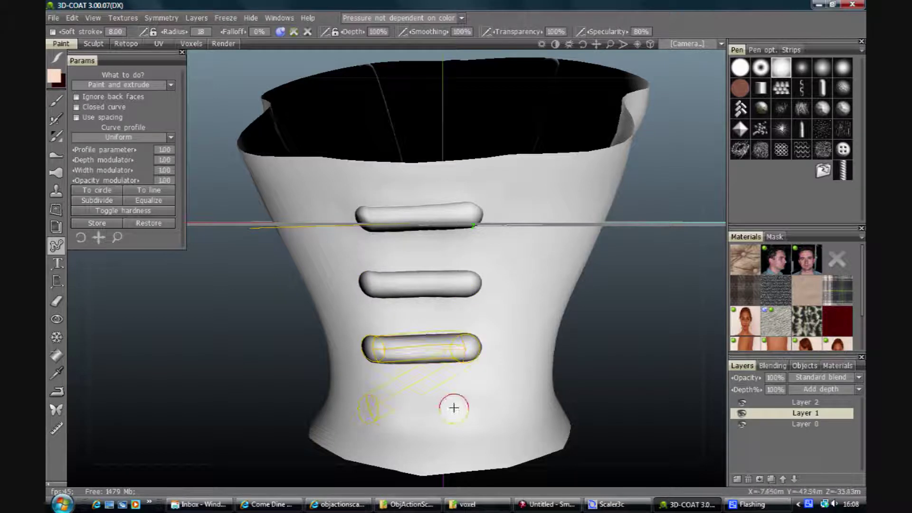
pyautogui.press('Escape')
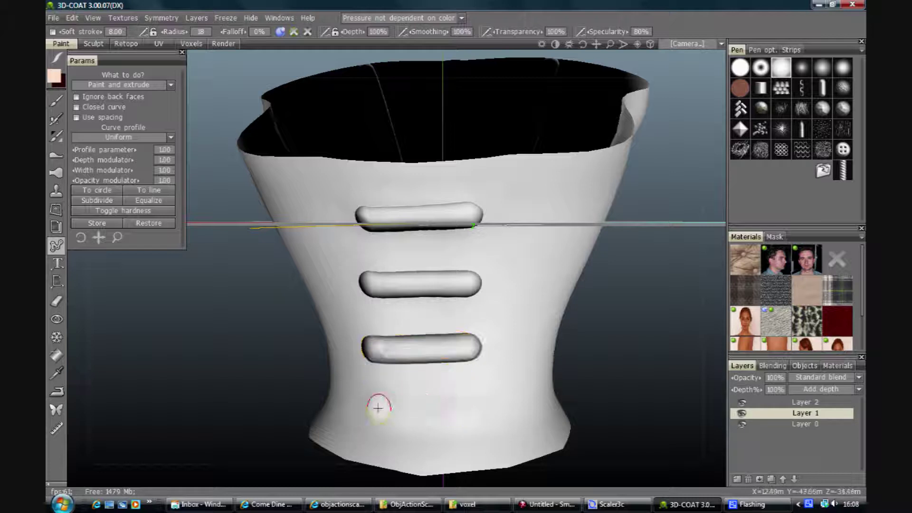
pyautogui.click(377, 408)
pyautogui.click(466, 410)
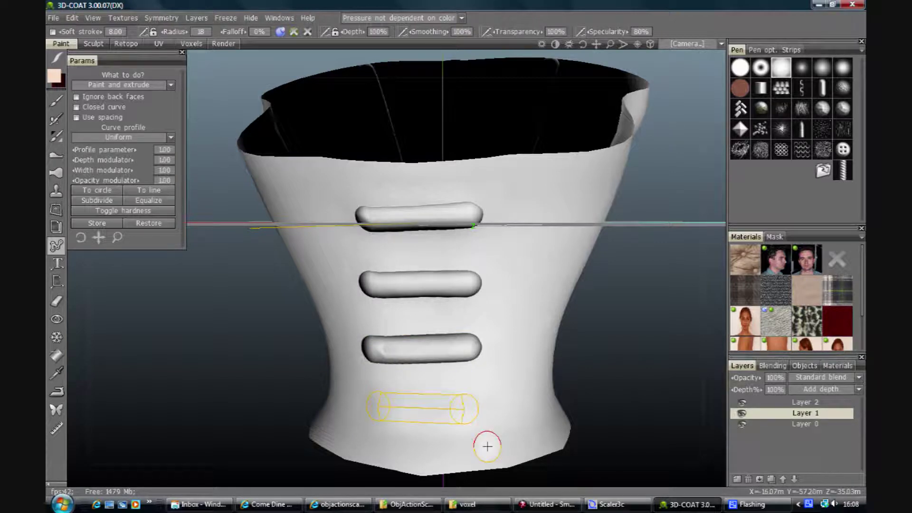
pyautogui.press('Return')
# Step: Undo the two lowest bars on the corset's back
pyautogui.moveTo(588, 46); pyautogui.dragTo(584, 46)
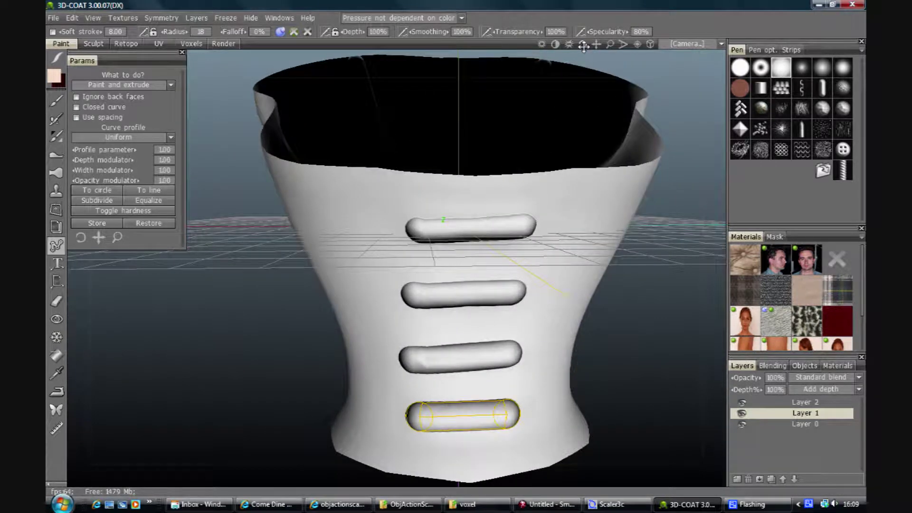
pyautogui.hotkey('ctrl', 'z')
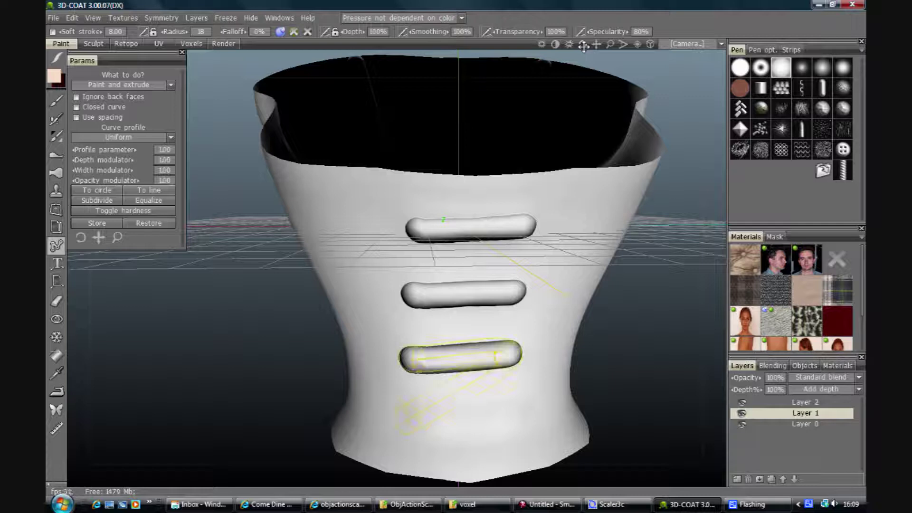
pyautogui.hotkey('ctrl', 'z')
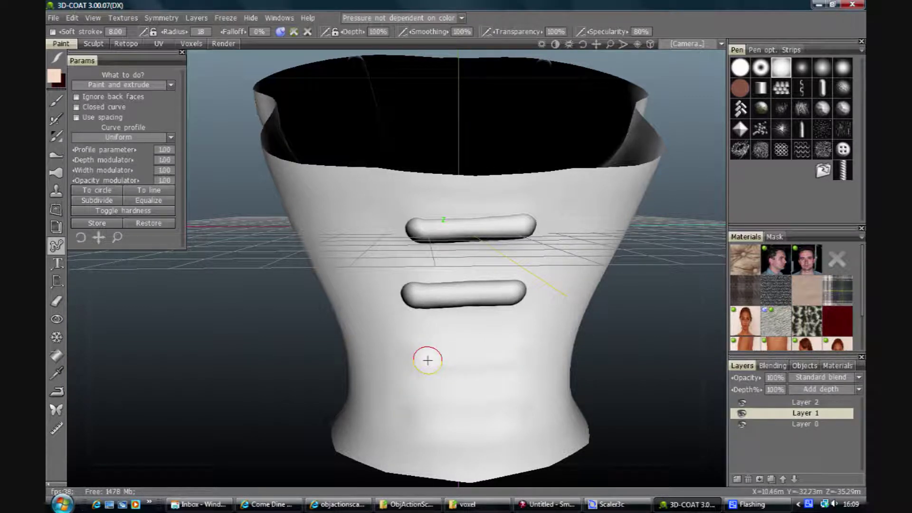
# Step: Extrude two shorter horizontal bars with radius 18 below the upper pair on the corset's back, using separate curves
pyautogui.click(428, 361)
pyautogui.click(499, 360)
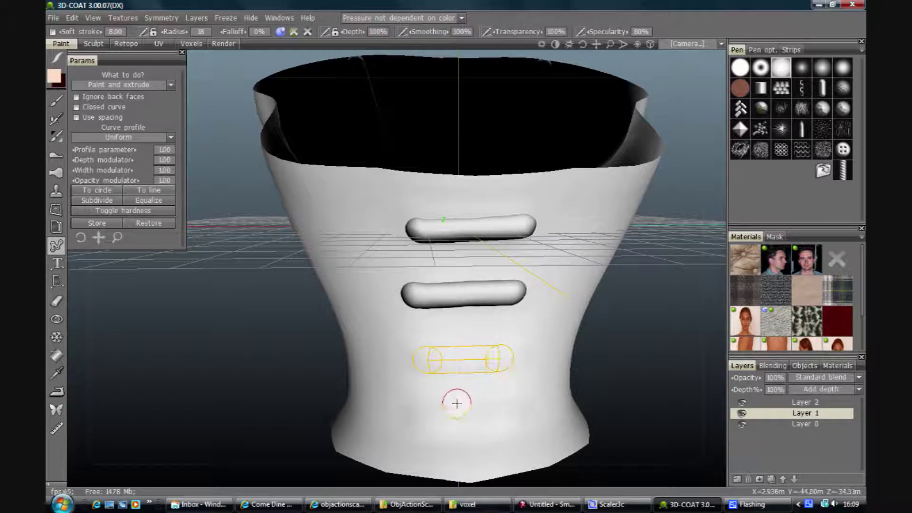
pyautogui.press('Return')
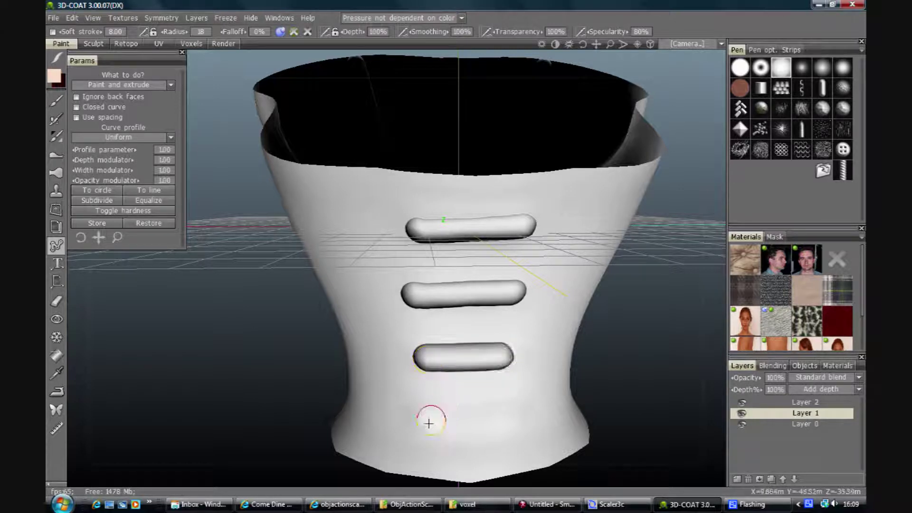
pyautogui.click(427, 427)
pyautogui.click(495, 453)
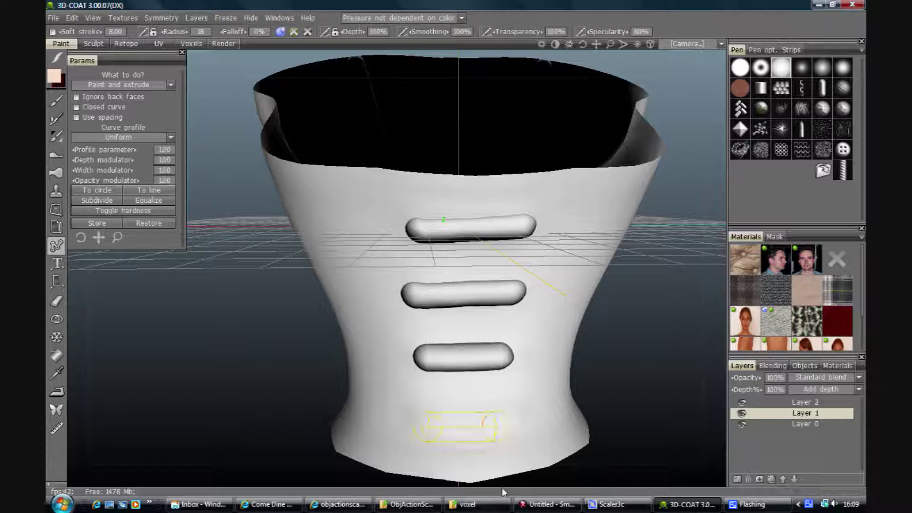
pyautogui.press('Return')
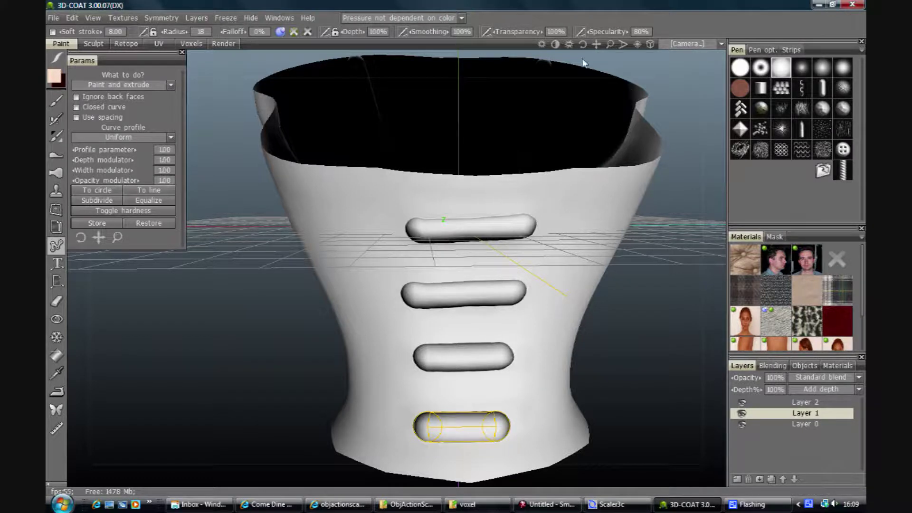
# Step: Set up the Brush on the corset's front with the dragon-shaped pen alpha and the drawing mode that scales and rotates a single stamp
pyautogui.moveTo(581, 44); pyautogui.dragTo(595, 46)
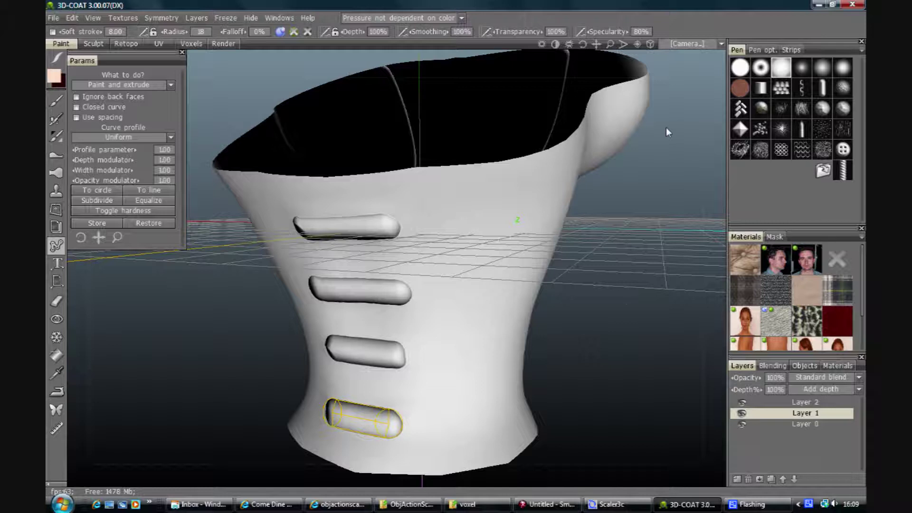
pyautogui.moveTo(598, 46); pyautogui.dragTo(586, 45)
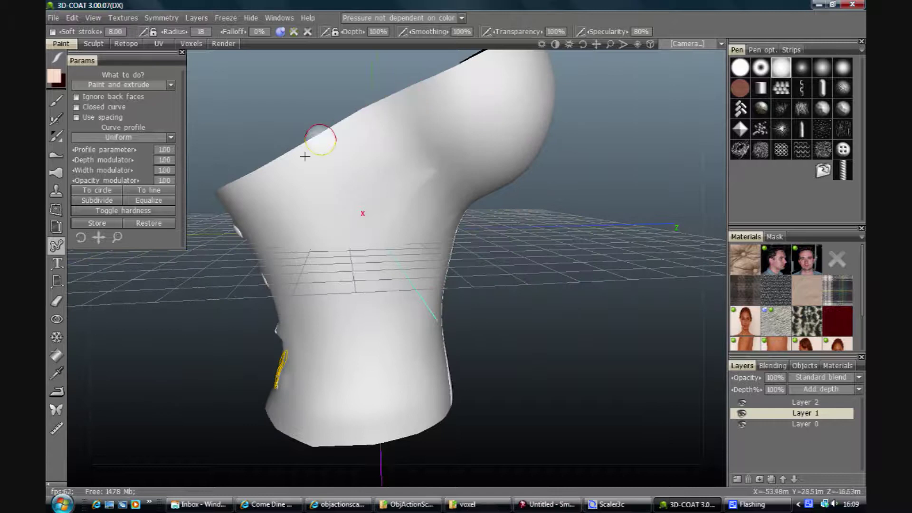
pyautogui.moveTo(584, 48); pyautogui.dragTo(585, 49)
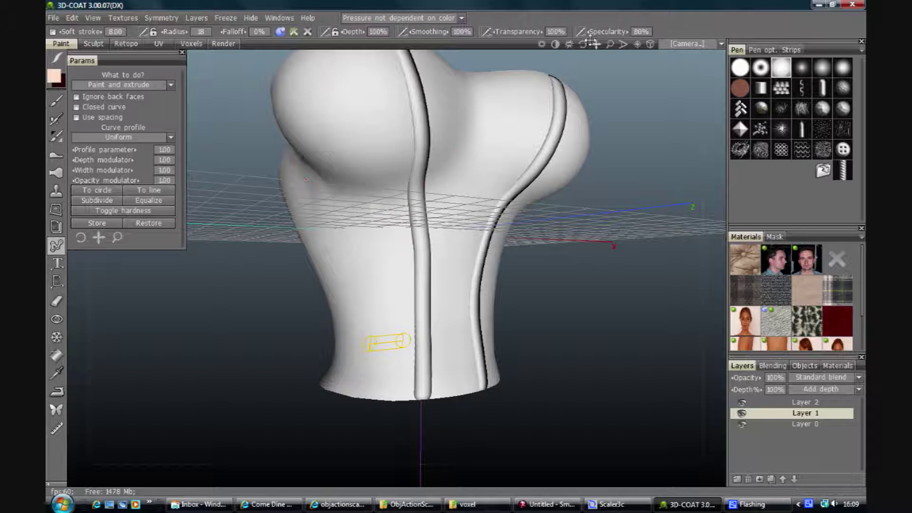
pyautogui.moveTo(585, 44)
pyautogui.mouseDown()
pyautogui.moveTo(626, 47)
pyautogui.moveTo(560, 106)
pyautogui.moveTo(571, 87)
pyautogui.mouseUp()
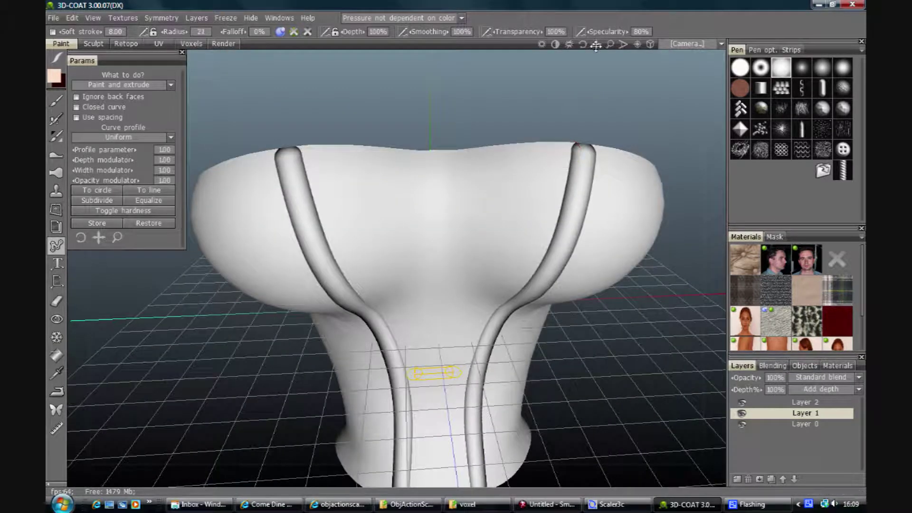
pyautogui.moveTo(607, 44); pyautogui.dragTo(607, 45)
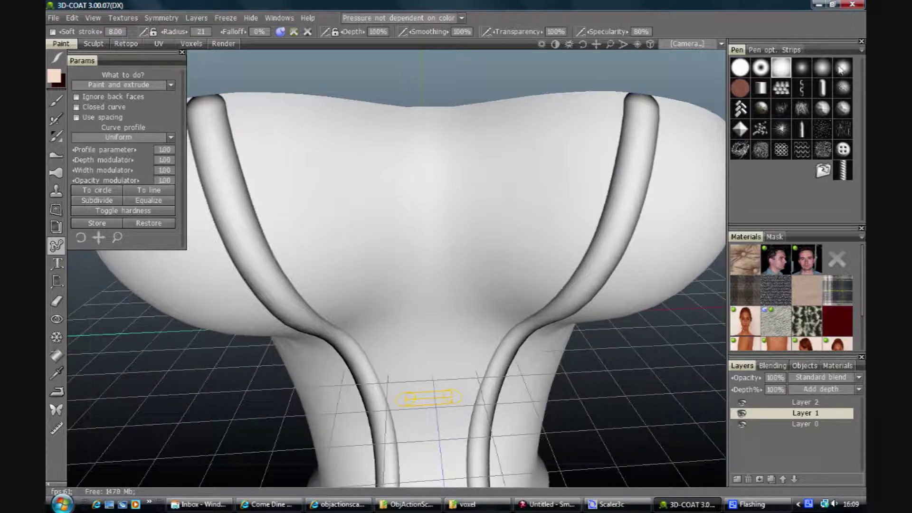
pyautogui.click(747, 144)
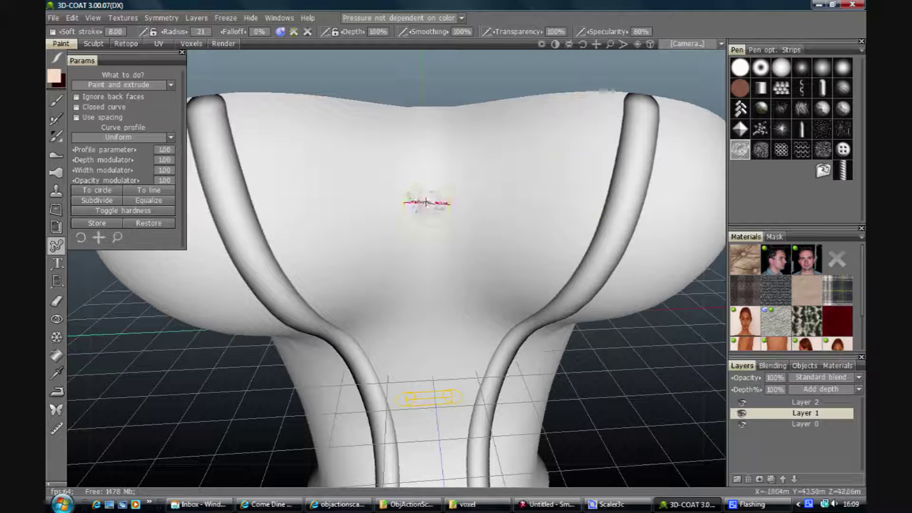
pyautogui.moveTo(61, 64)
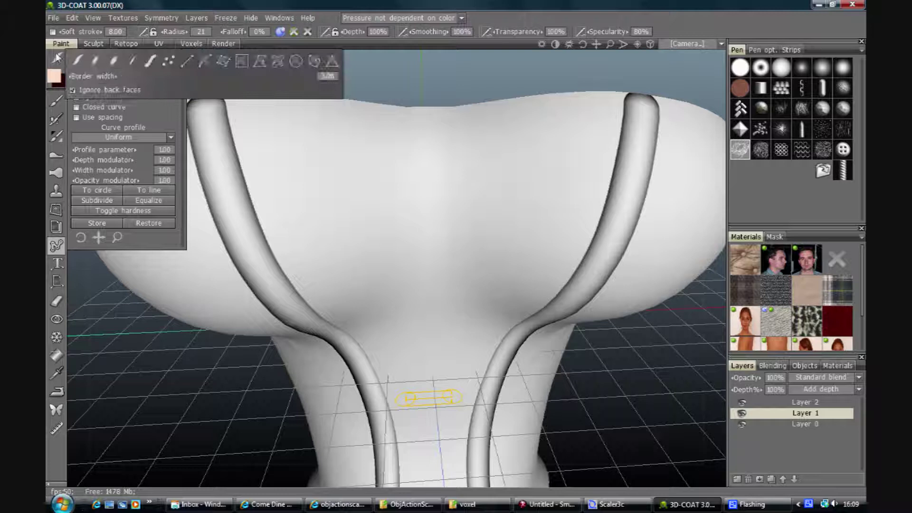
pyautogui.click(227, 61)
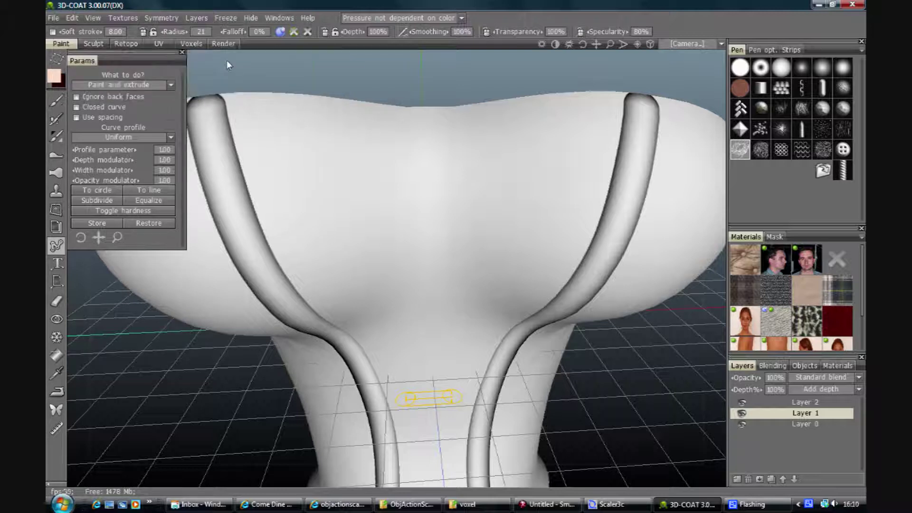
pyautogui.moveTo(423, 180)
pyautogui.mouseDown(button='right')
pyautogui.moveTo(480, 193)
pyautogui.moveTo(432, 193)
pyautogui.moveTo(444, 198)
pyautogui.moveTo(428, 186)
pyautogui.moveTo(442, 210)
pyautogui.moveTo(456, 205)
pyautogui.moveTo(445, 229)
pyautogui.mouseUp(button='right')
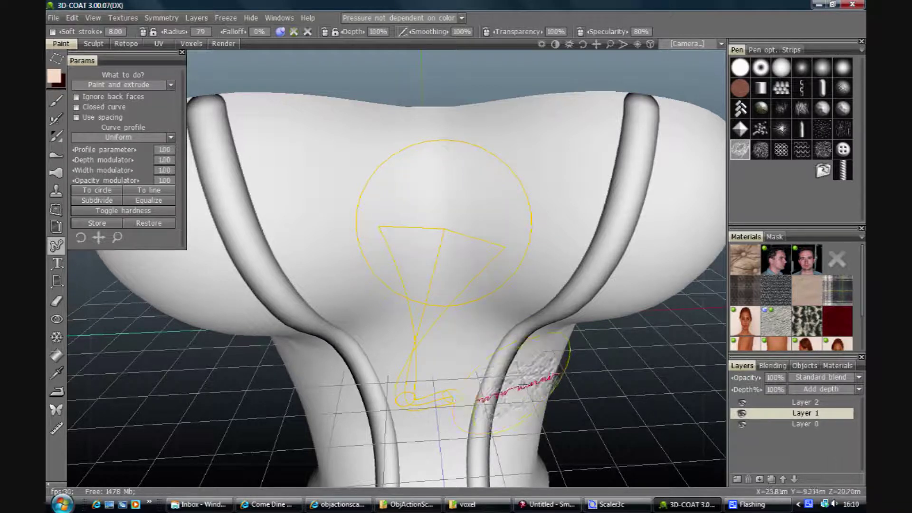
pyautogui.click(56, 102)
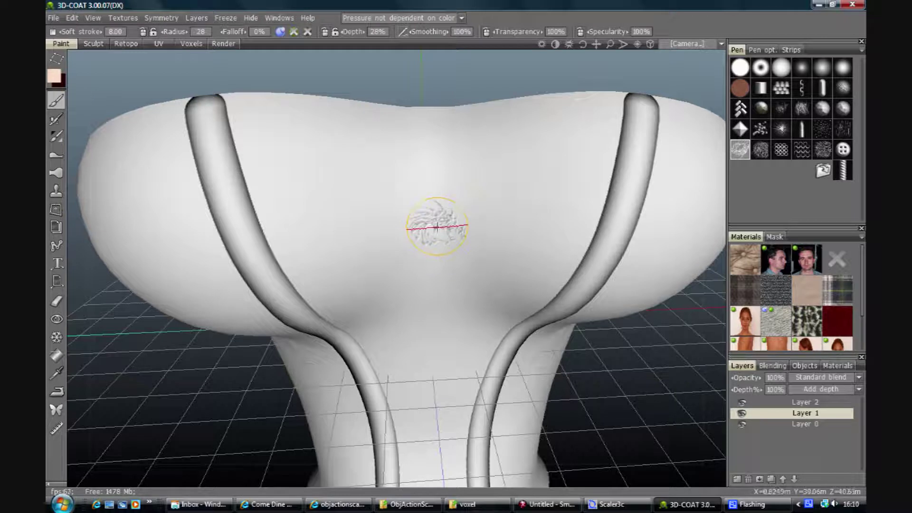
# Step: Try stamping the dragon relief on the chest at different sizes and angles with 28% depth, undoing each stamp
pyautogui.moveTo(437, 227); pyautogui.dragTo(548, 206)
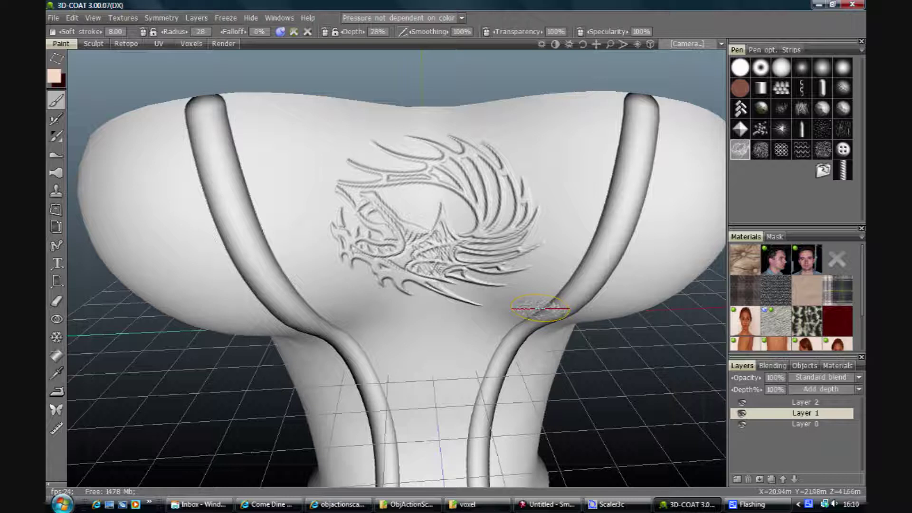
pyautogui.hotkey('ctrl', 'z')
pyautogui.moveTo(430, 207)
pyautogui.mouseDown()
pyautogui.moveTo(427, 193)
pyautogui.moveTo(426, 270)
pyautogui.moveTo(400, 285)
pyautogui.moveTo(380, 275)
pyautogui.moveTo(385, 252)
pyautogui.mouseUp()
pyautogui.hotkey('ctrl', 'z')
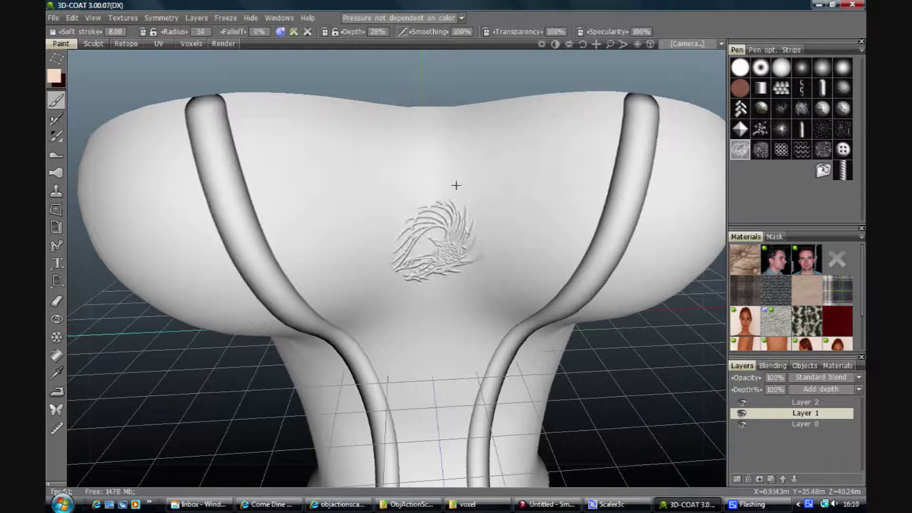
# Step: Stamp a large dragon relief at 28% depth between the two front seams, with its head pointing towards the lower end of the right-hand seam
pyautogui.moveTo(464, 152)
pyautogui.mouseDown()
pyautogui.moveTo(378, 153)
pyautogui.moveTo(332, 175)
pyautogui.moveTo(311, 195)
pyautogui.moveTo(316, 283)
pyautogui.mouseUp()
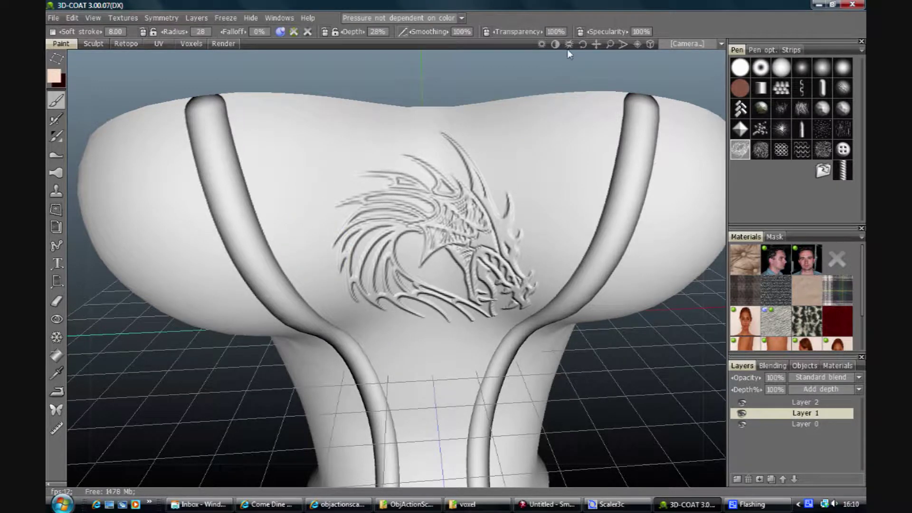
pyautogui.moveTo(579, 44); pyautogui.dragTo(586, 45)
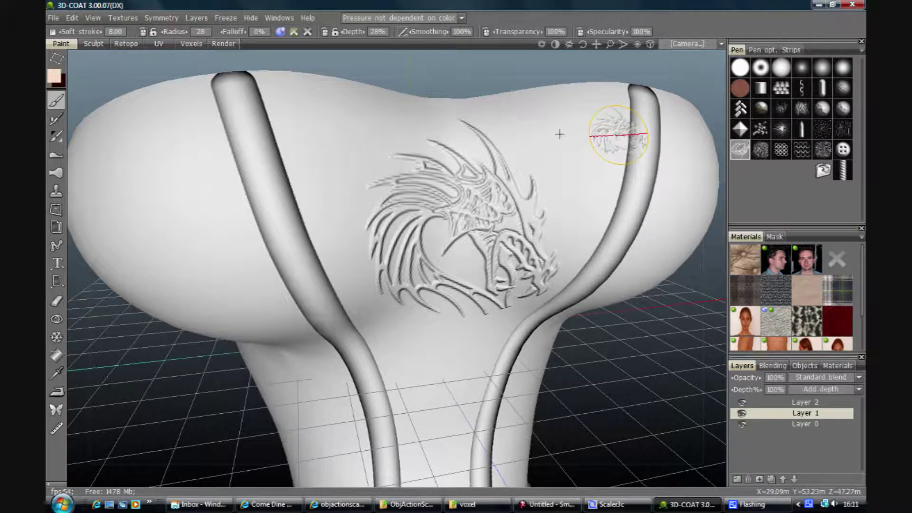
# Step: Export the displacement map of visible layers with zero level grey as voxdisp.tif, replacing the existing file and filling empty texture parts
pyautogui.click(125, 18)
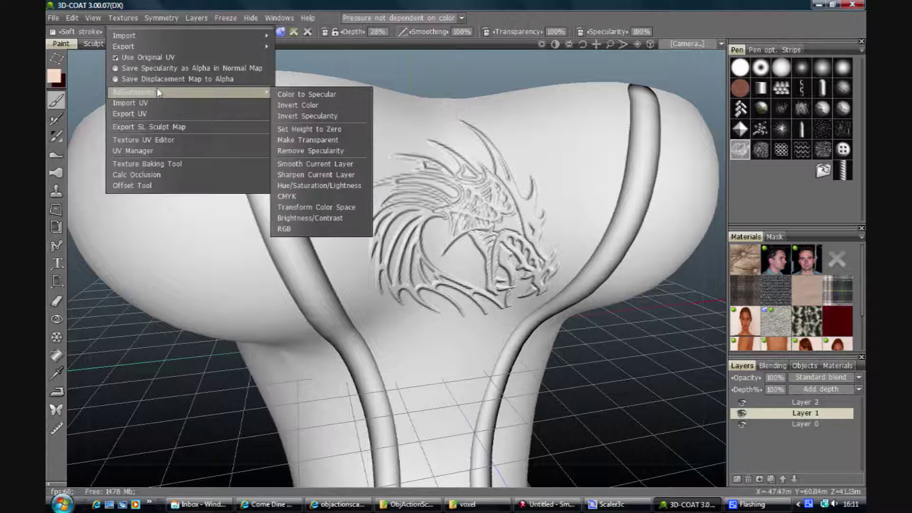
pyautogui.moveTo(159, 49)
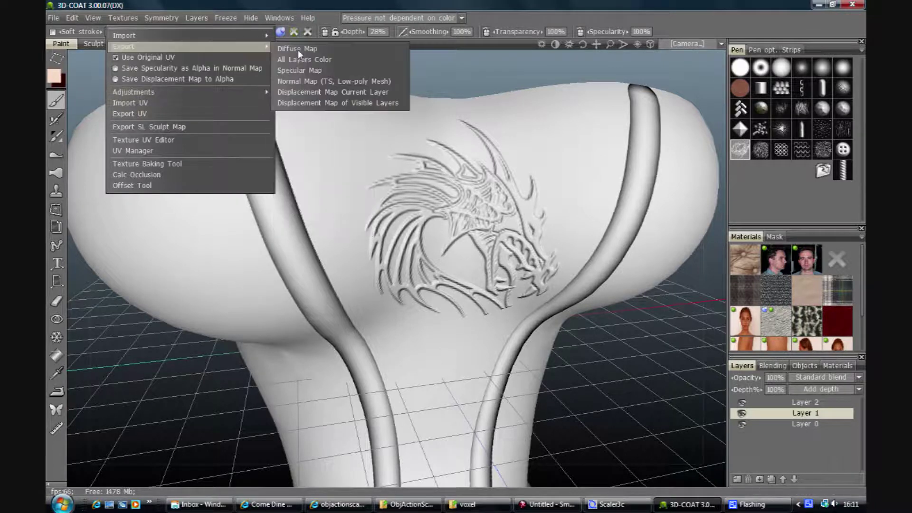
pyautogui.click(305, 103)
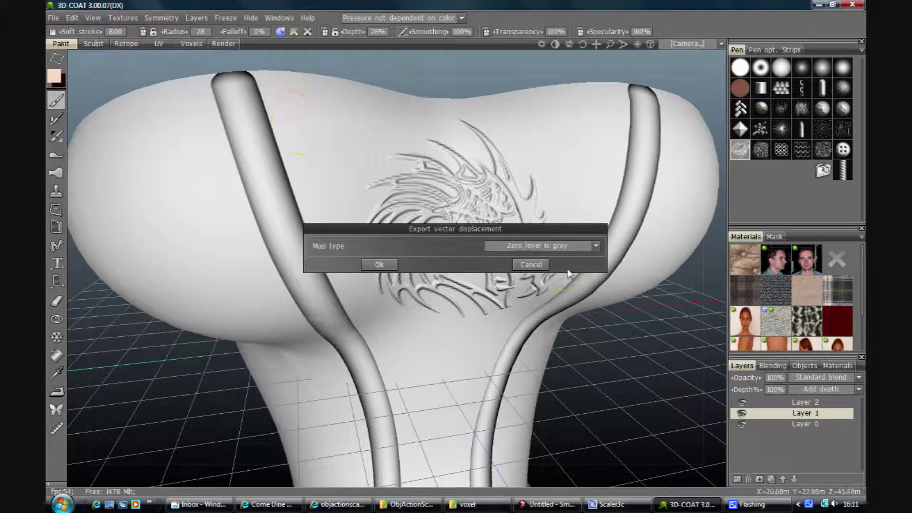
pyautogui.click(379, 265)
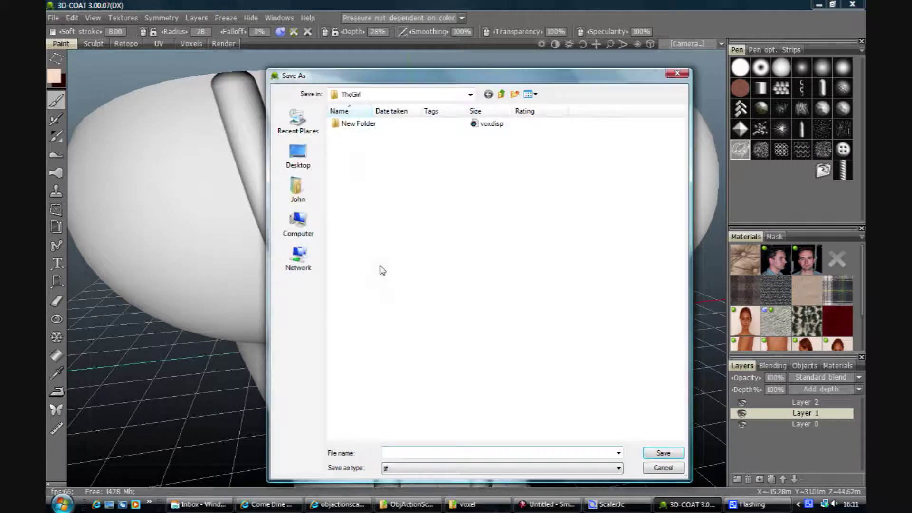
pyautogui.click(482, 125)
pyautogui.click(674, 455)
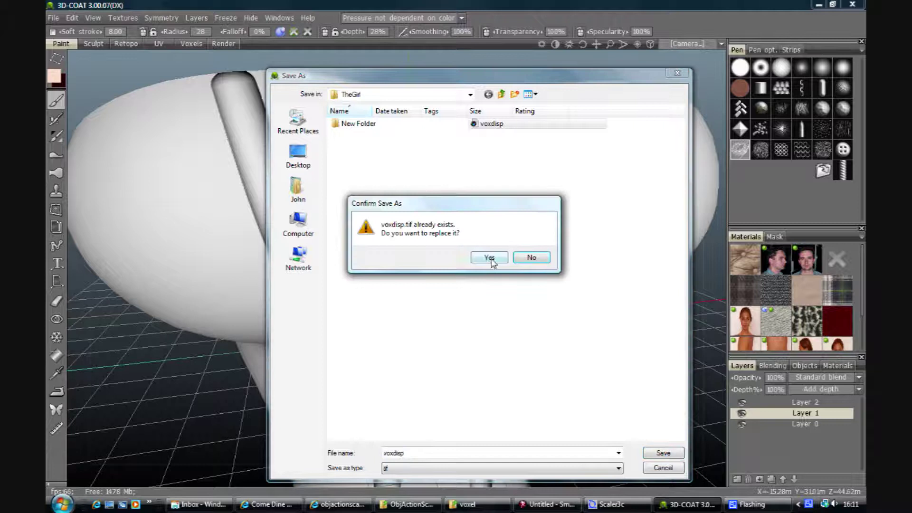
pyautogui.click(492, 260)
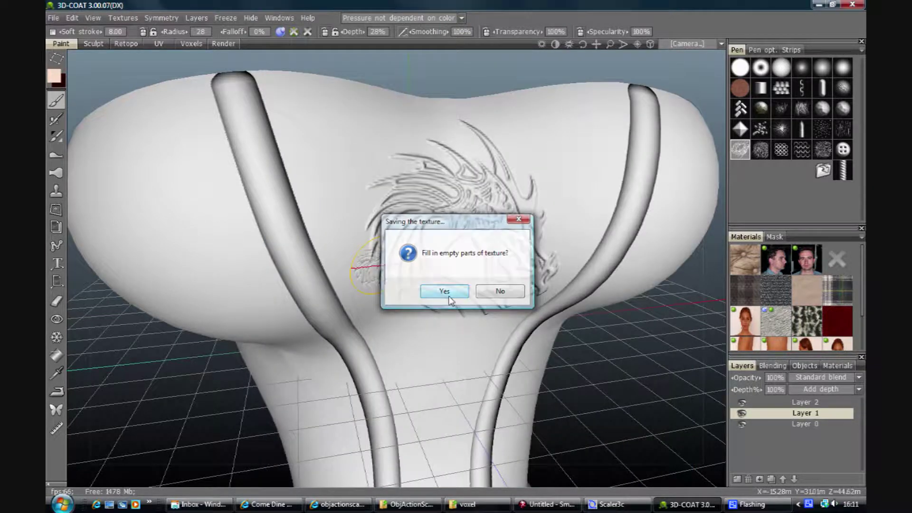
pyautogui.click(450, 298)
pyautogui.click(510, 295)
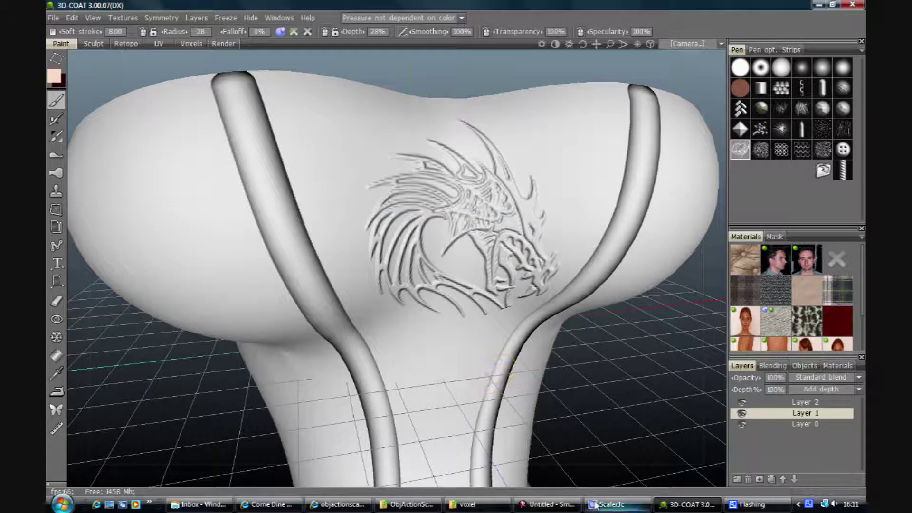
# Step: Switch to Poser Pro and check the preview of the displacement image map in the top's material, returning to the Pose room
pyautogui.click(546, 504)
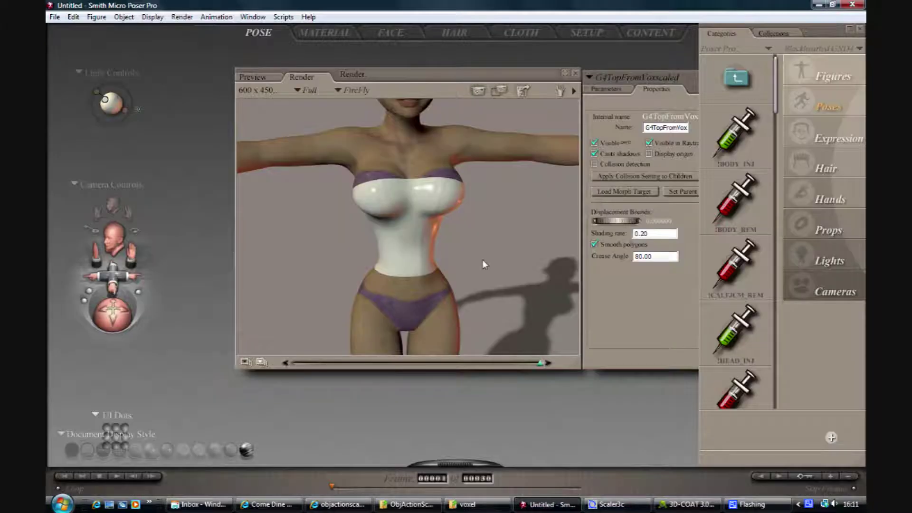
pyautogui.click(328, 34)
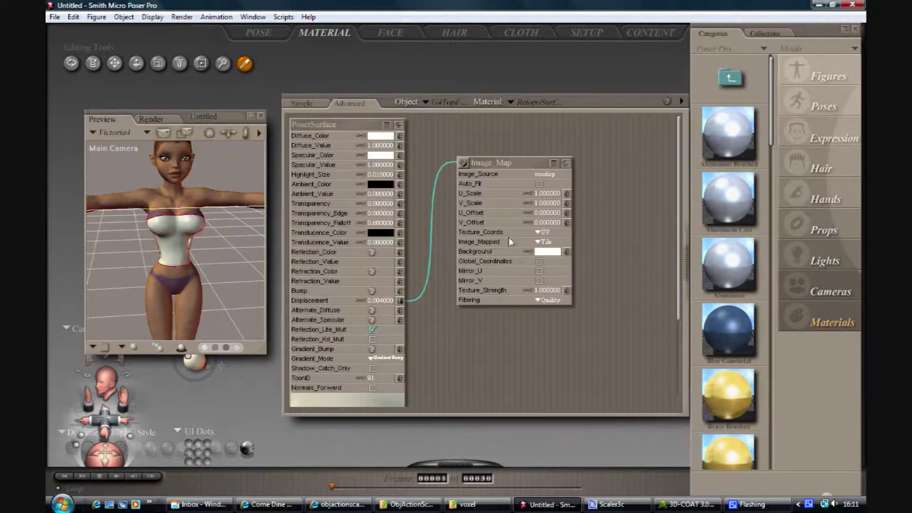
pyautogui.click(570, 185)
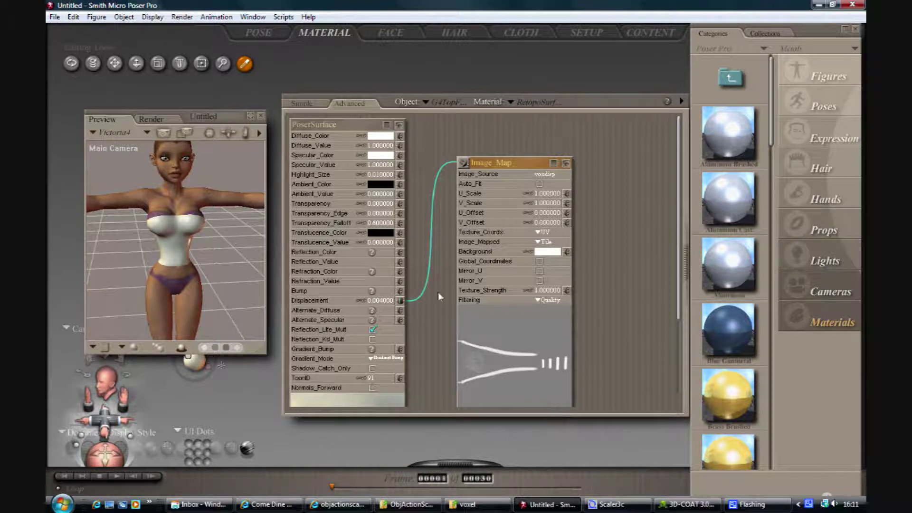
pyautogui.click(260, 33)
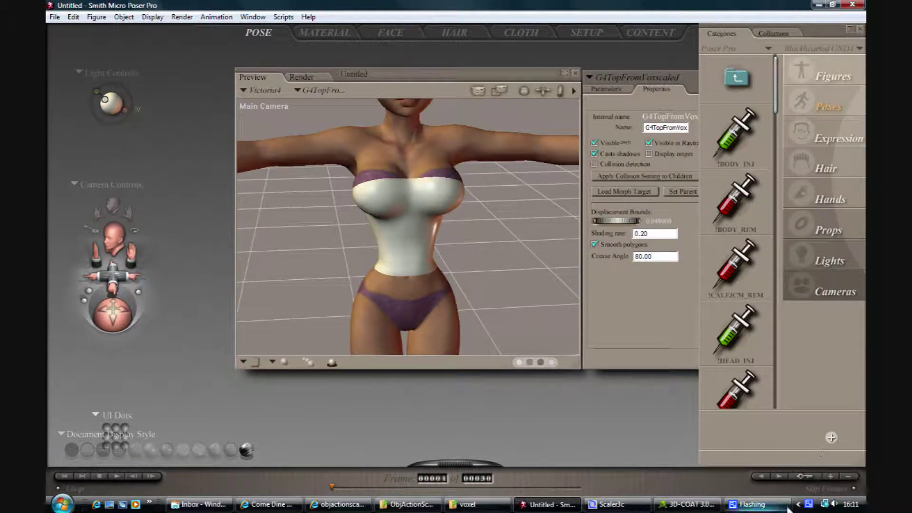
pyautogui.rightClick(804, 499)
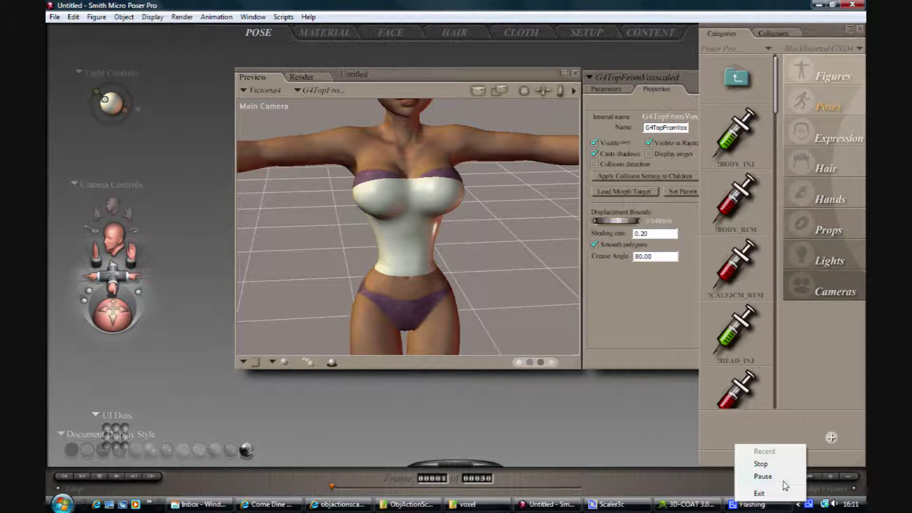
pyautogui.click(781, 477)
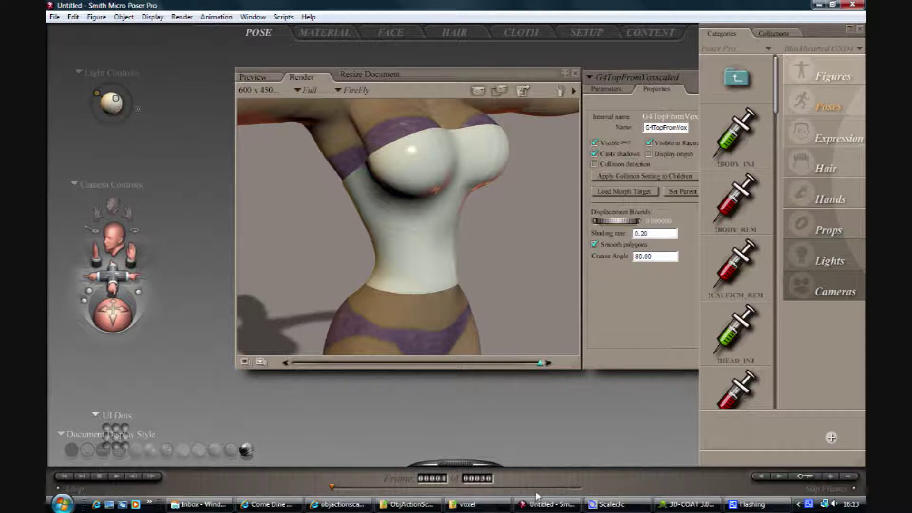
# Step: Set the Displacement value of the top's material to 0.08 and return to the Pose room
pyautogui.click(330, 33)
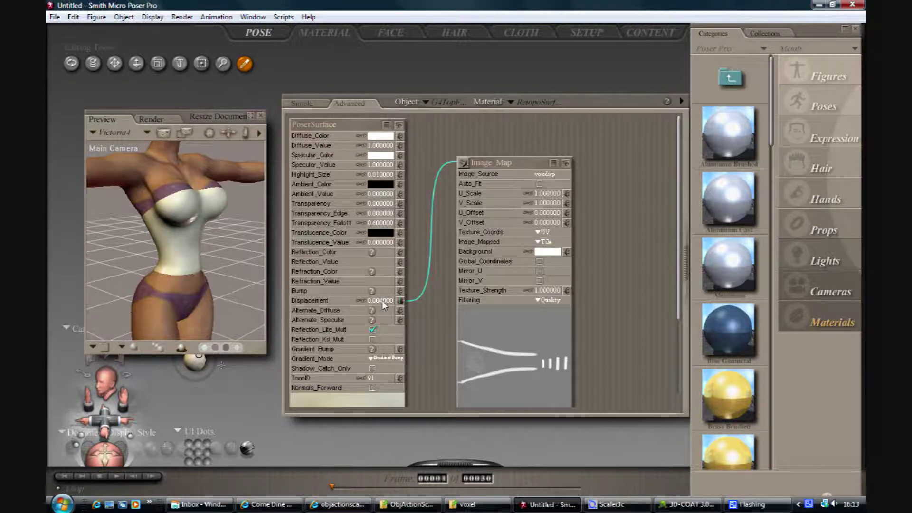
pyautogui.click(382, 301)
pyautogui.write('0.08')
pyautogui.press('Return')
pyautogui.click(261, 34)
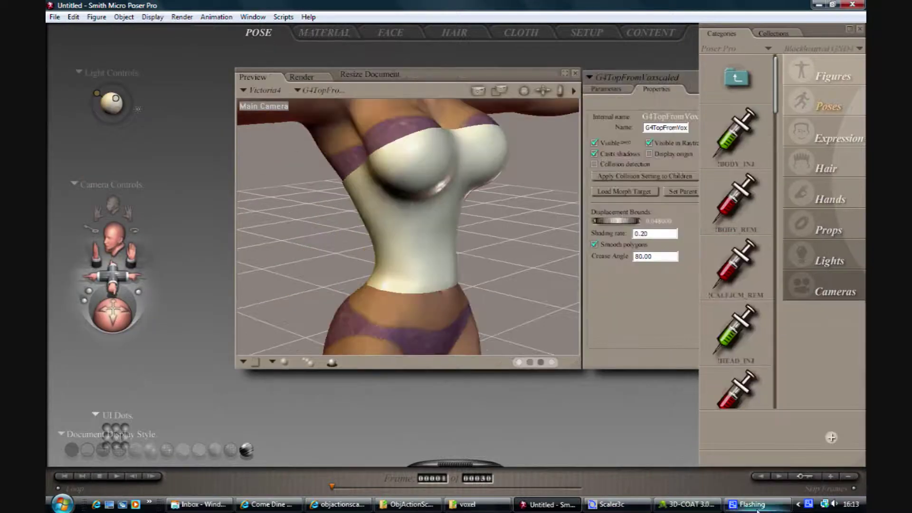
pyautogui.rightClick(809, 504)
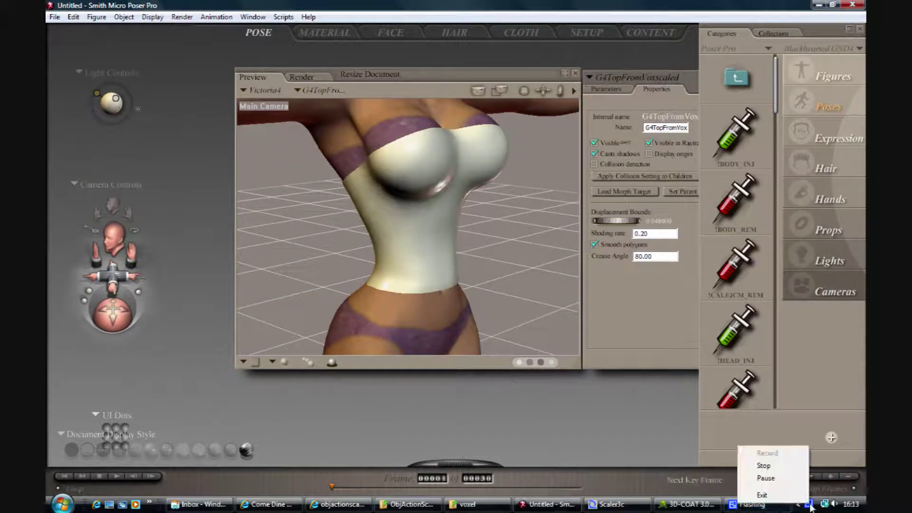
pyautogui.click(781, 478)
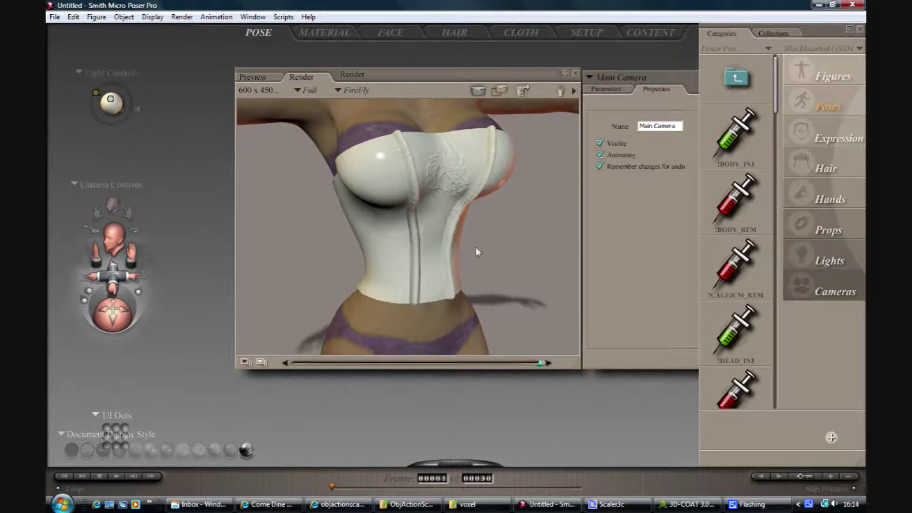
# Step: Switch to 3D-COAT, undo the shallow dragon stamp and stamp the dragon again at 329% depth between the two front seams
pyautogui.click(658, 506)
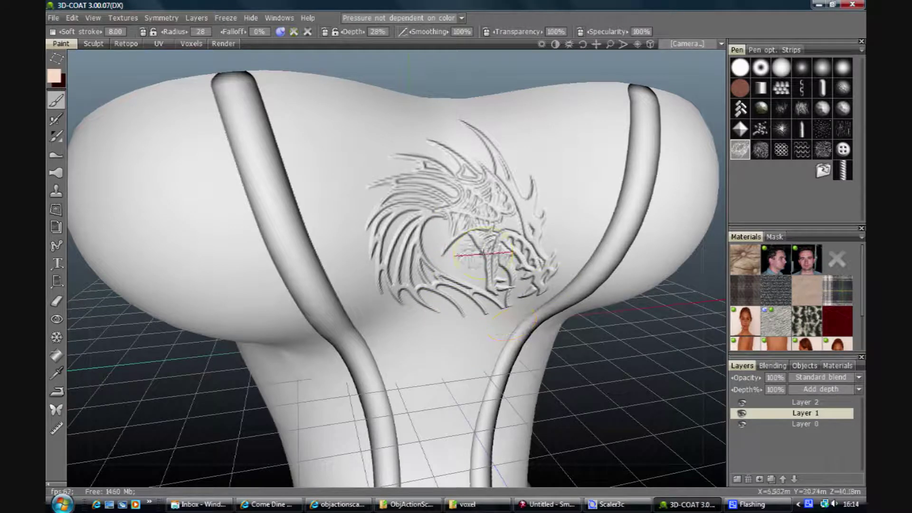
pyautogui.hotkey('ctrl', 'z')
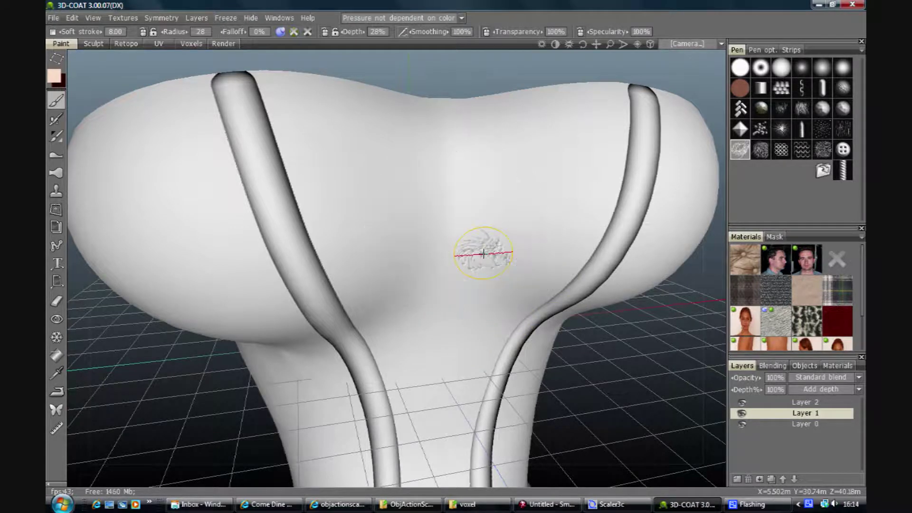
pyautogui.moveTo(452, 214)
pyautogui.mouseDown(button='right')
pyautogui.moveTo(451, 157)
pyautogui.moveTo(452, 229)
pyautogui.moveTo(503, 214)
pyautogui.moveTo(603, 224)
pyautogui.moveTo(649, 278)
pyautogui.moveTo(855, 283)
pyautogui.moveTo(498, 278)
pyautogui.moveTo(456, 286)
pyautogui.moveTo(432, 302)
pyautogui.moveTo(432, 333)
pyautogui.moveTo(413, 347)
pyautogui.moveTo(378, 338)
pyautogui.mouseUp(button='right')
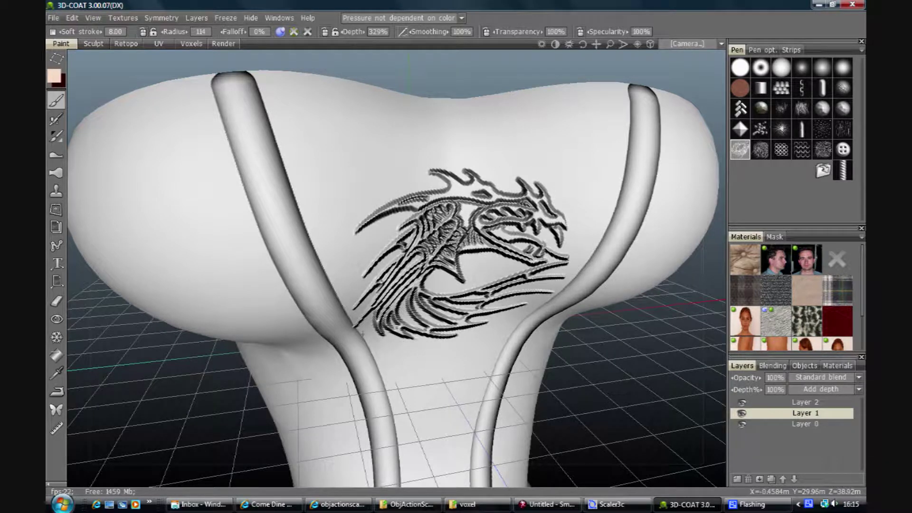
pyautogui.moveTo(349, 300); pyautogui.dragTo(396, 306, button='right')
pyautogui.moveTo(585, 43); pyautogui.dragTo(585, 43)
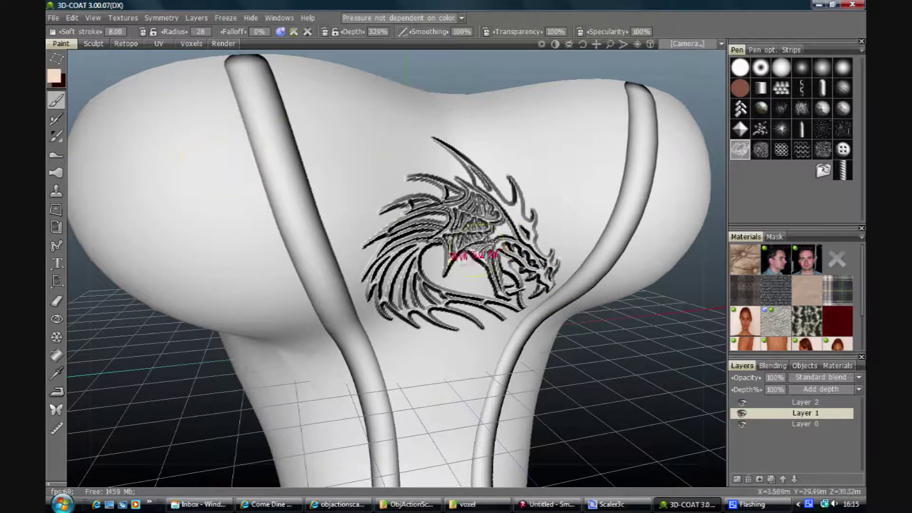
# Step: Switch to Poser Pro to examine the displacement setup in the top's material, and return to 3D-COAT
pyautogui.click(566, 507)
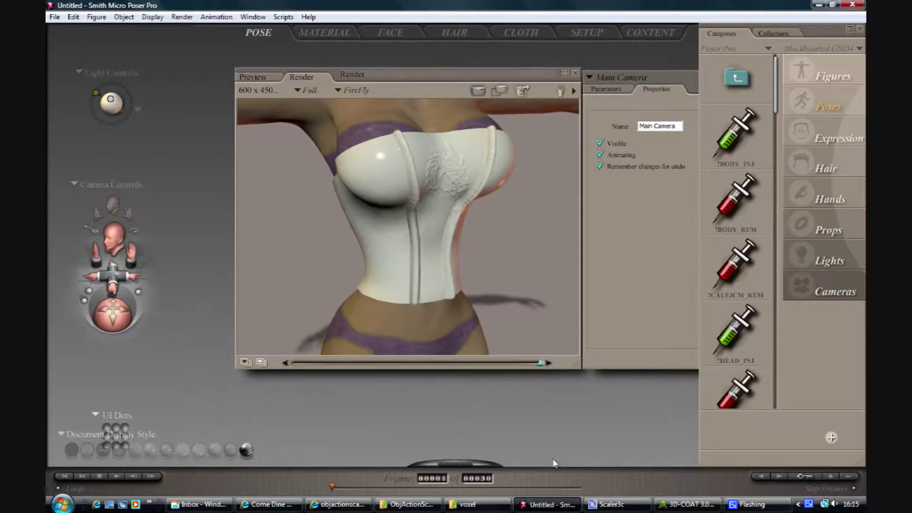
pyautogui.click(334, 34)
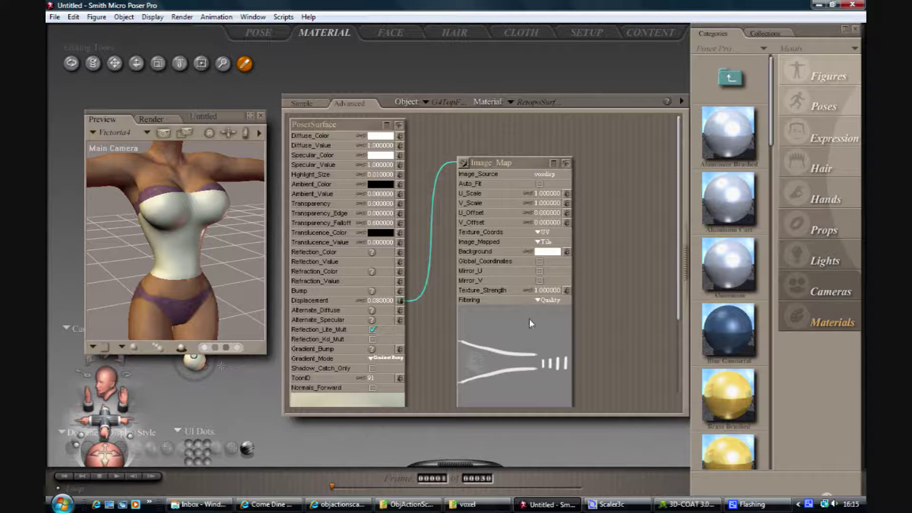
pyautogui.click(689, 505)
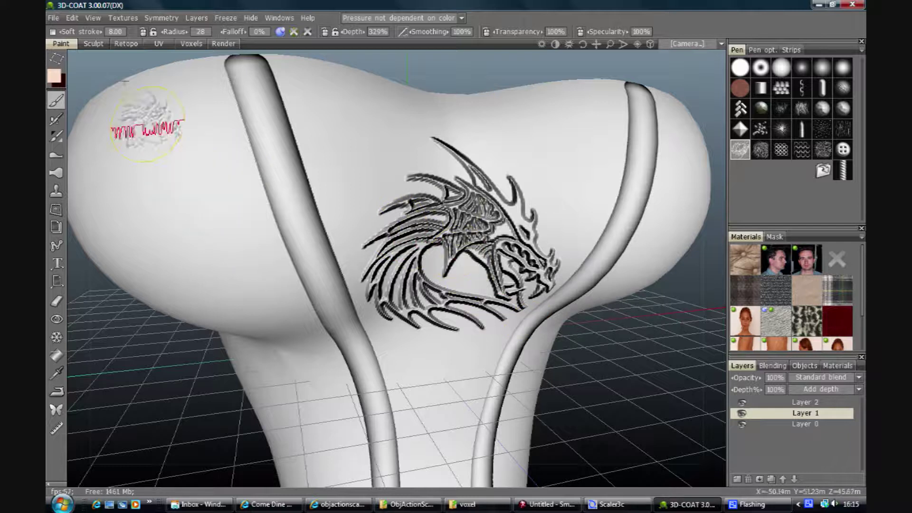
pyautogui.click(125, 19)
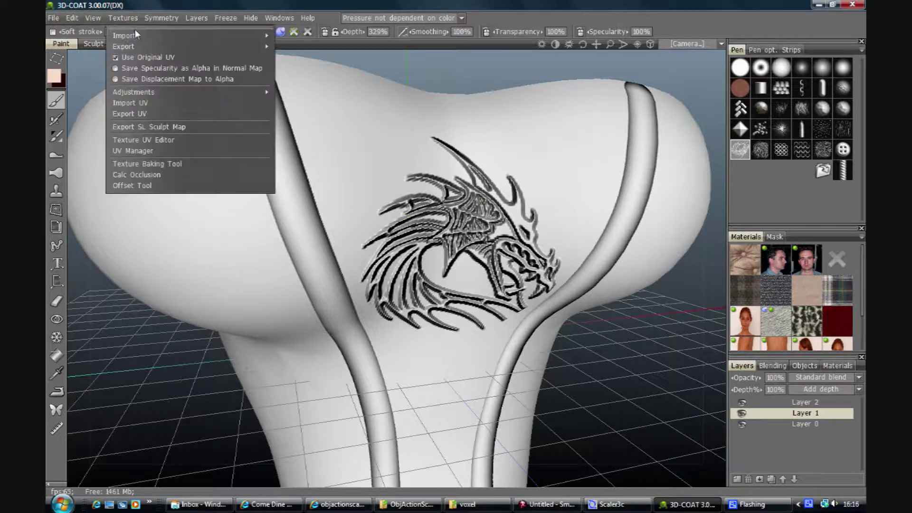
pyautogui.moveTo(136, 46)
pyautogui.click(333, 91)
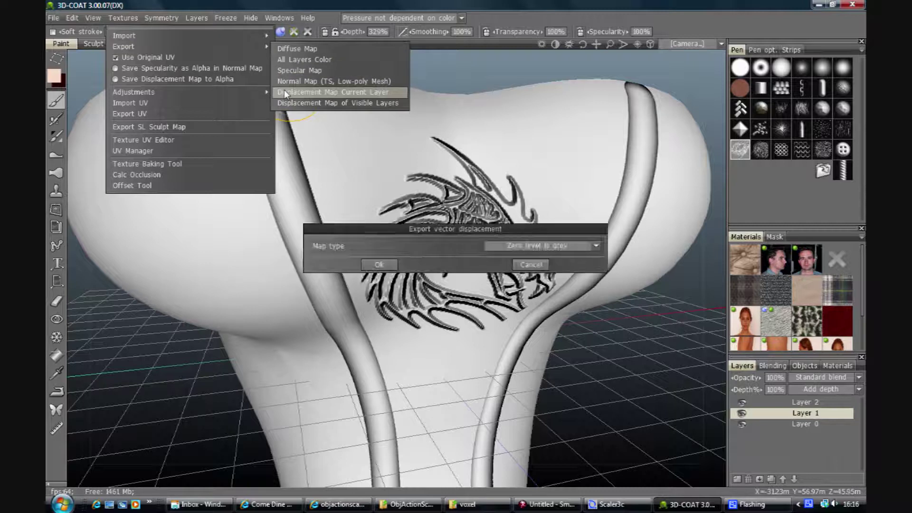
pyautogui.click(529, 265)
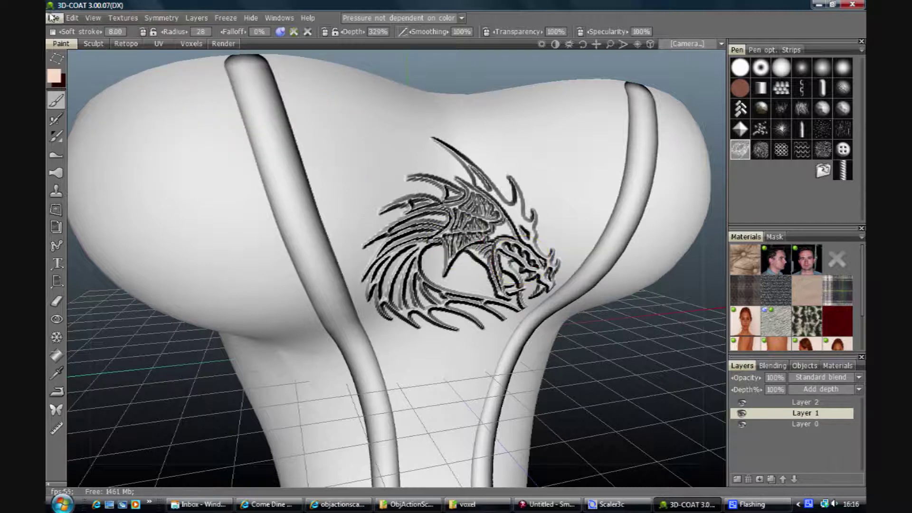
pyautogui.click(53, 18)
pyautogui.moveTo(76, 68)
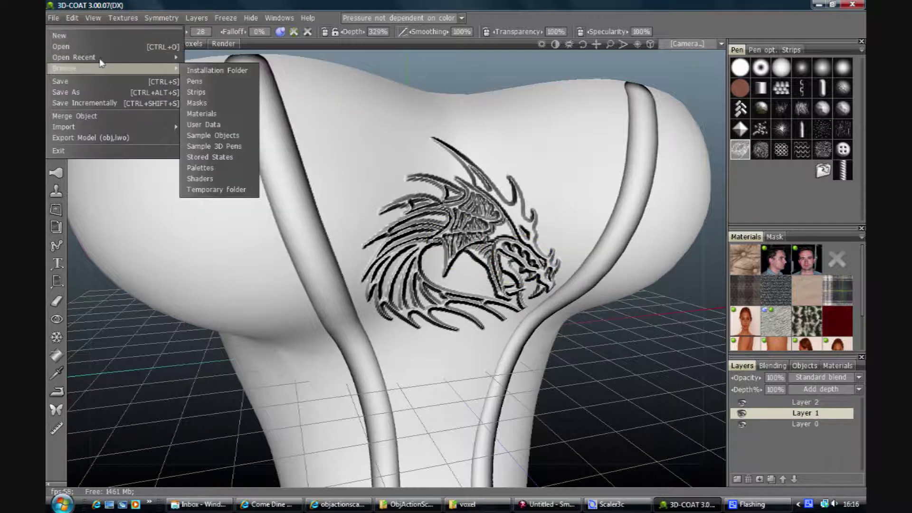
# Step: Export the displacement map with zero level grey over the existing voxdisp.tif, filling in the empty parts of the texture
pyautogui.click(125, 19)
pyautogui.moveTo(138, 46)
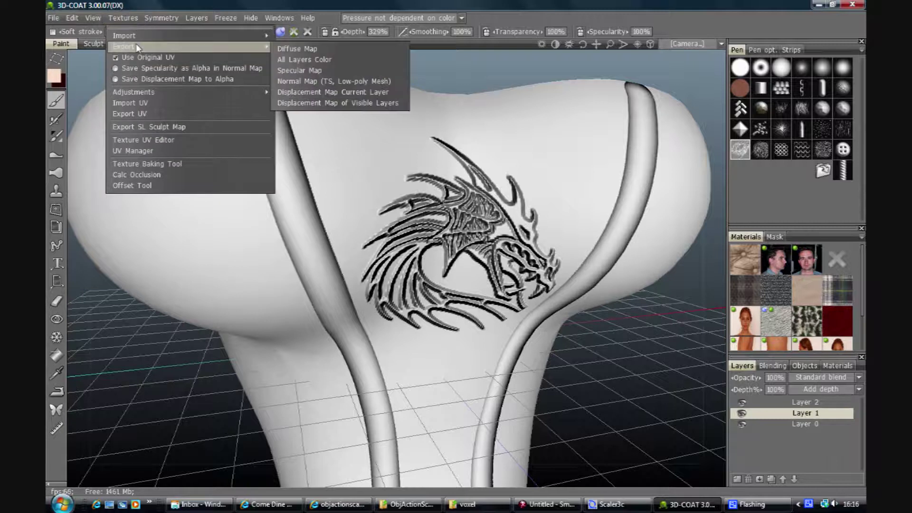
pyautogui.click(302, 96)
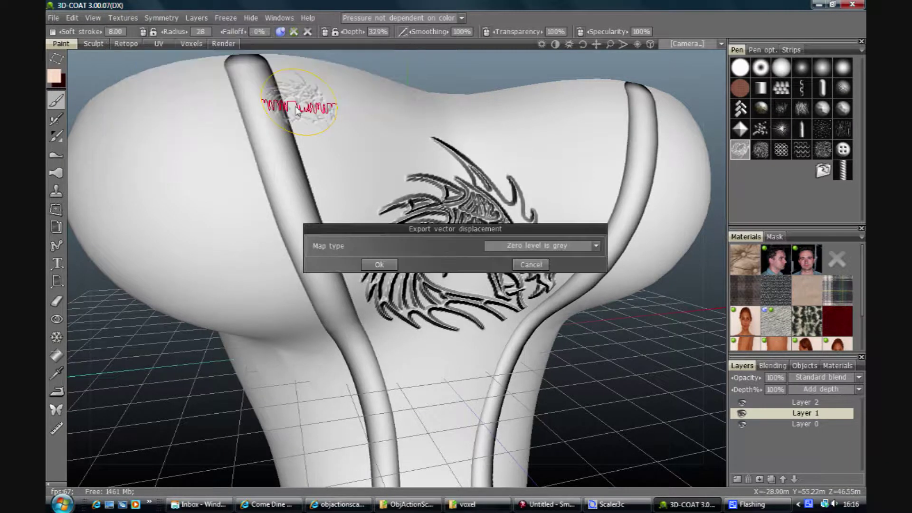
pyautogui.click(380, 264)
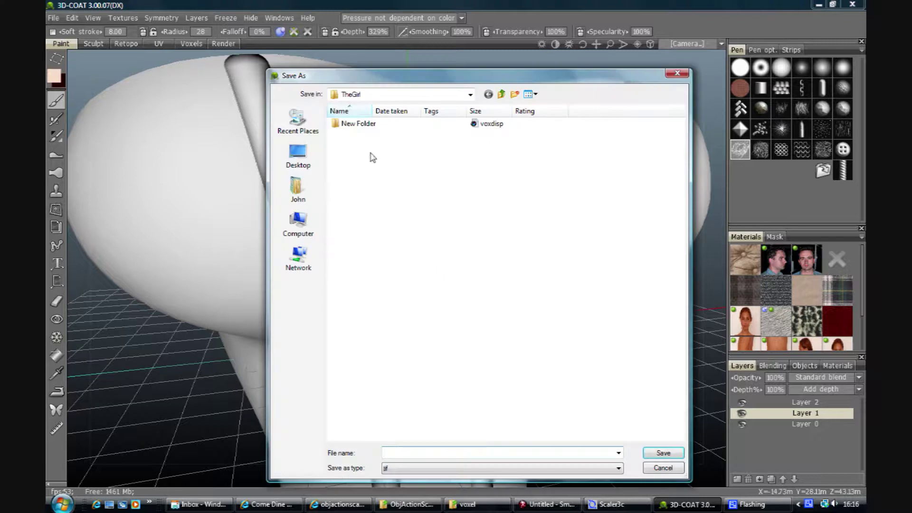
pyautogui.doubleClick(492, 125)
pyautogui.click(491, 258)
pyautogui.click(450, 291)
pyautogui.click(506, 292)
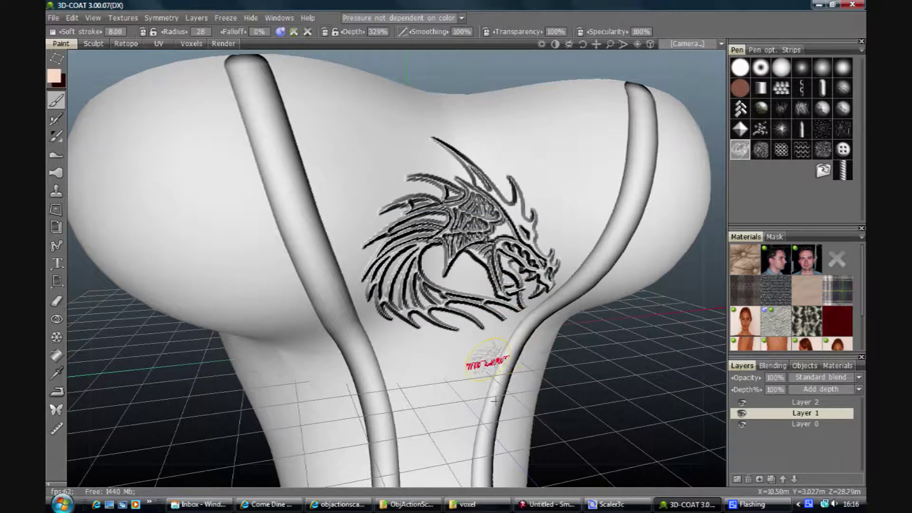
# Step: Switch to Poser Pro, toggle the displacement Image Map's preview and examine it together with the top's surface preview
pyautogui.click(548, 504)
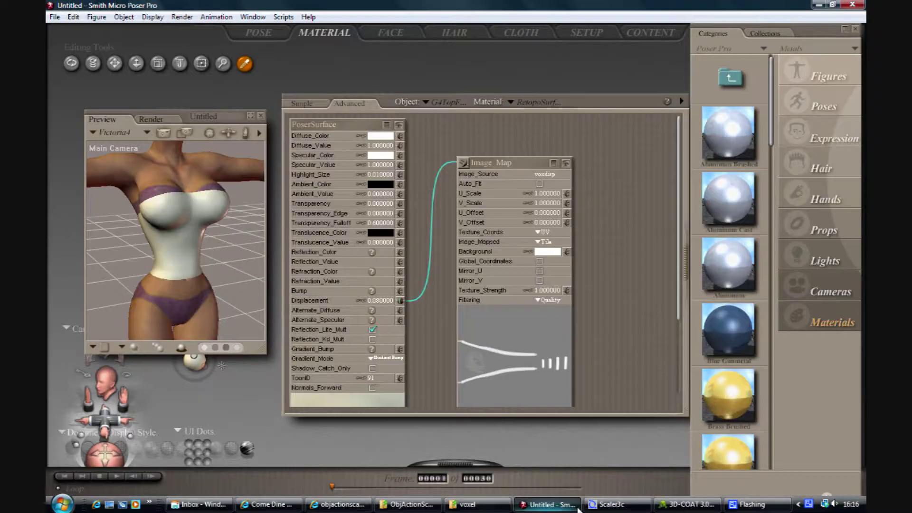
pyautogui.click(566, 163)
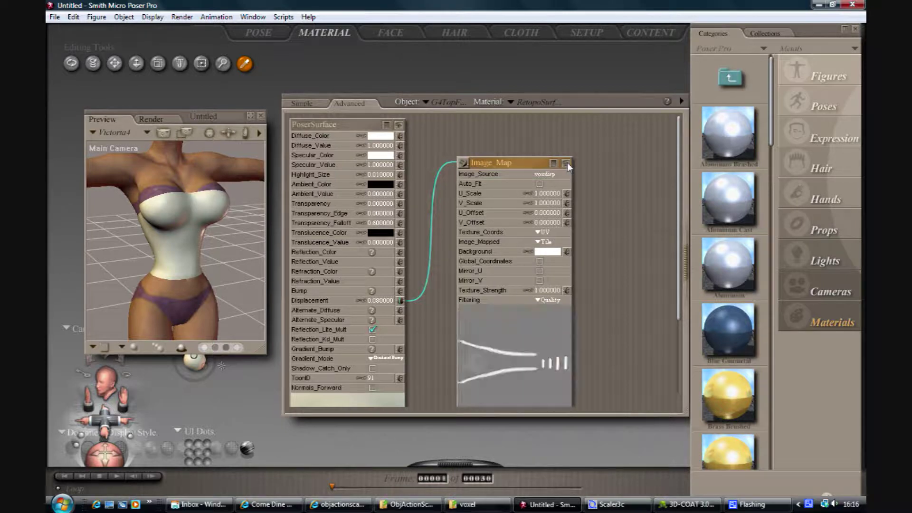
pyautogui.click(567, 162)
pyautogui.click(567, 163)
pyautogui.scroll(-3, 612, 264)
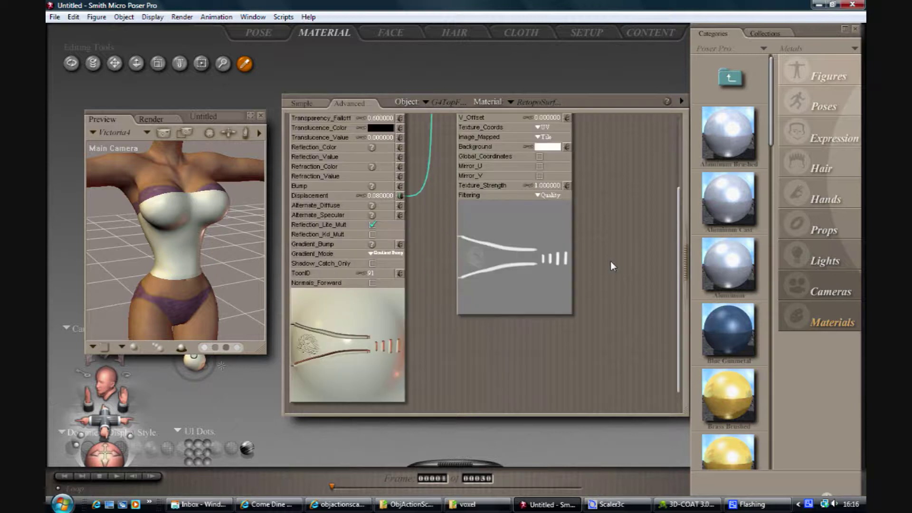
# Step: Reload voxdisp.tif as the image source of the displacement Image Map, keeping the gamma value from Render Settings
pyautogui.scroll(3, 611, 261)
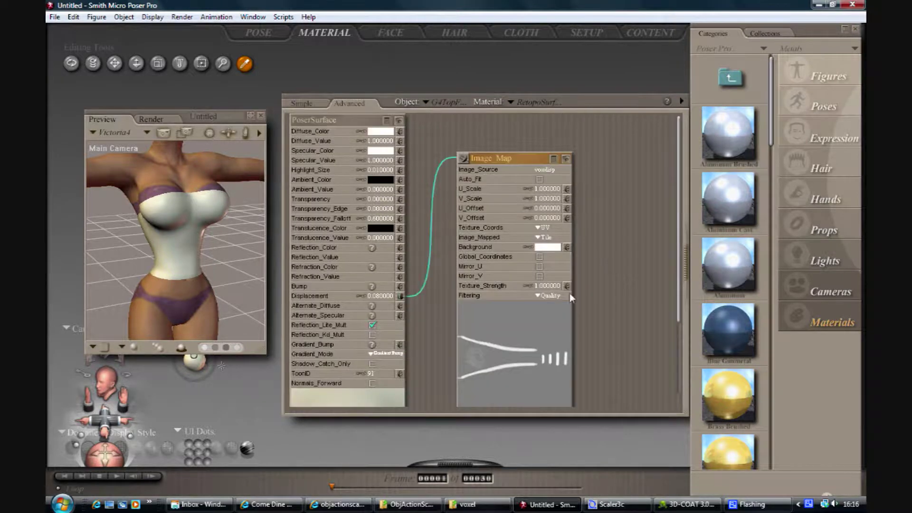
pyautogui.click(547, 170)
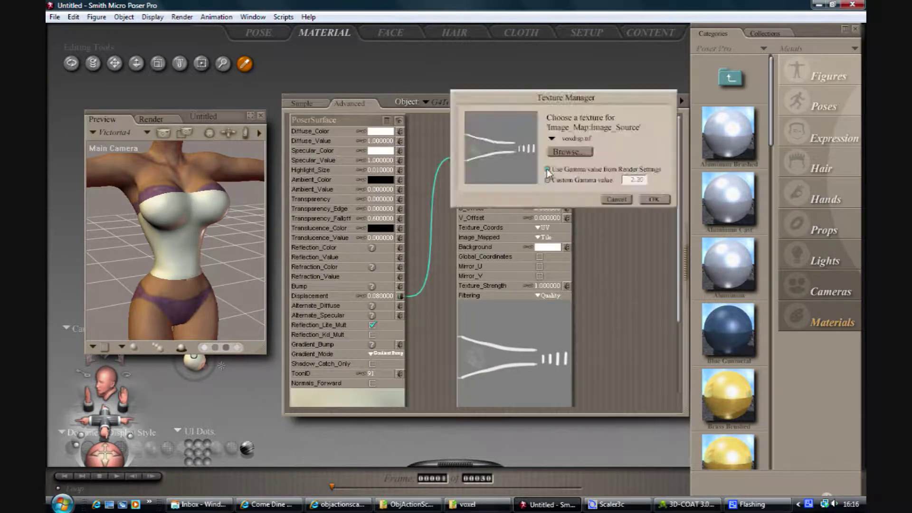
pyautogui.click(656, 199)
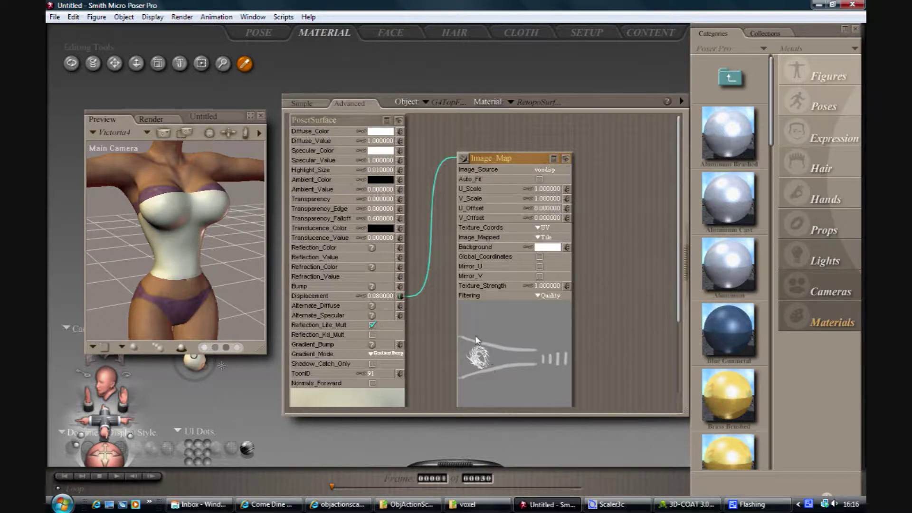
# Step: Set the top material's Displacement to 0.04 and check the material in the Simple view before returning to the Advanced view
pyautogui.click(379, 295)
pyautogui.write('0.06')
pyautogui.press('Return')
pyautogui.click(378, 295)
pyautogui.write('0.06')
pyautogui.press('Return')
pyautogui.click(314, 102)
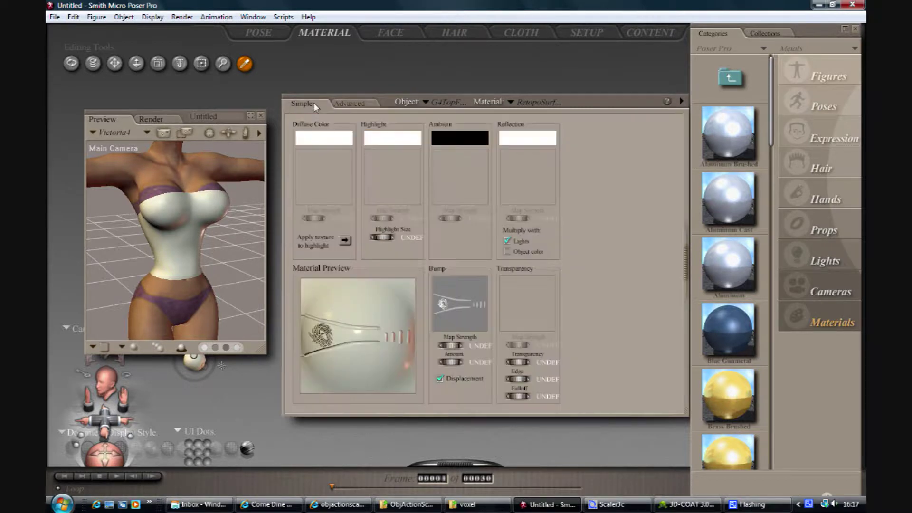
pyautogui.click(340, 103)
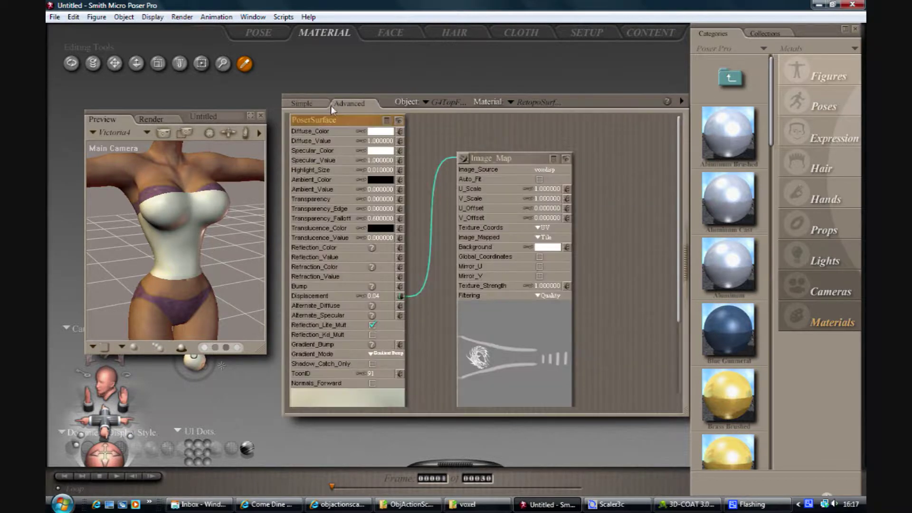
# Step: Return to the Pose room and render the corset with its displacement map using FireFly
pyautogui.click(248, 38)
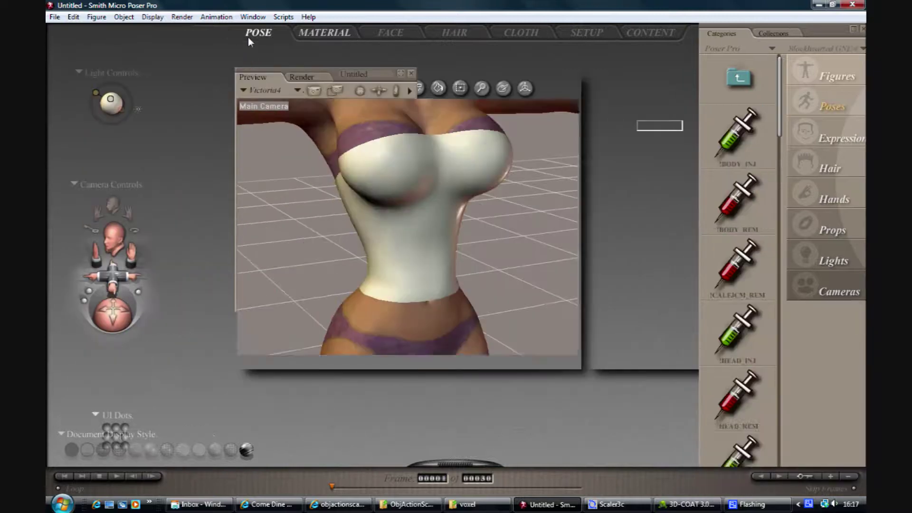
pyautogui.rightClick(807, 506)
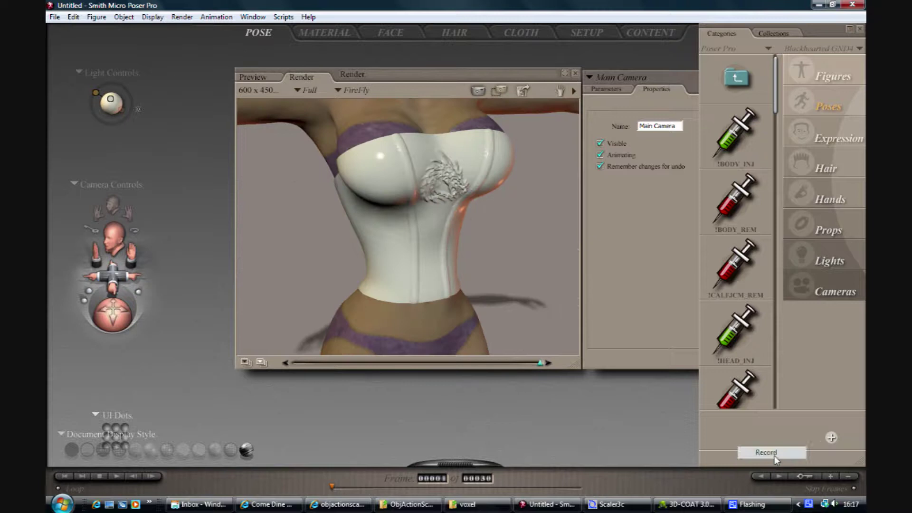
pyautogui.click(766, 479)
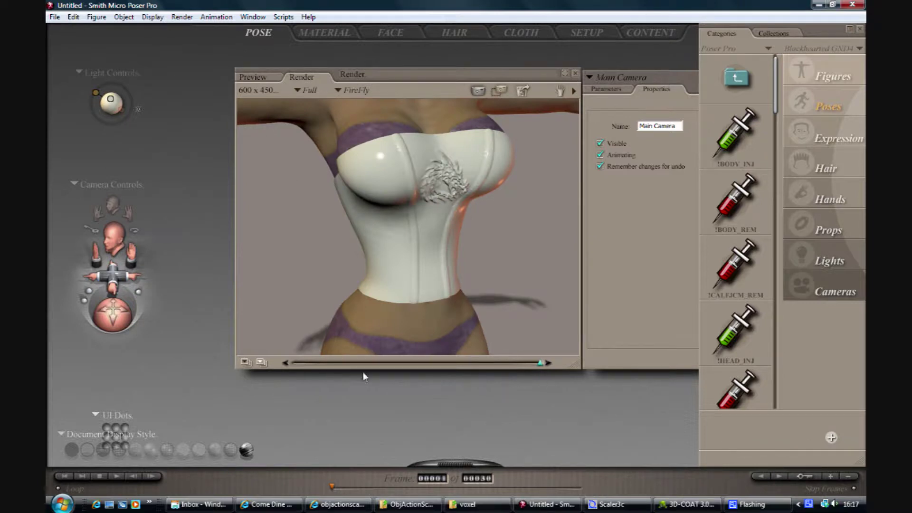